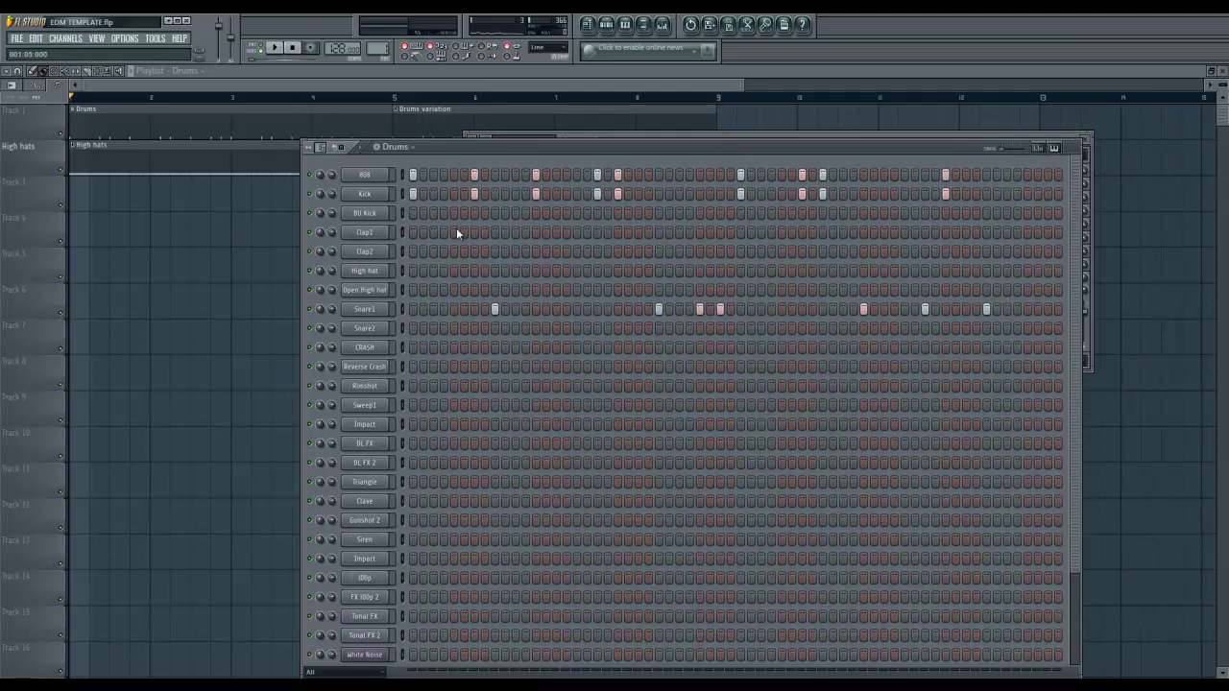
Step: Play the song with the mixer open and slightly lower the Snare1 track's volume
{"action": "key", "text": "F9"}
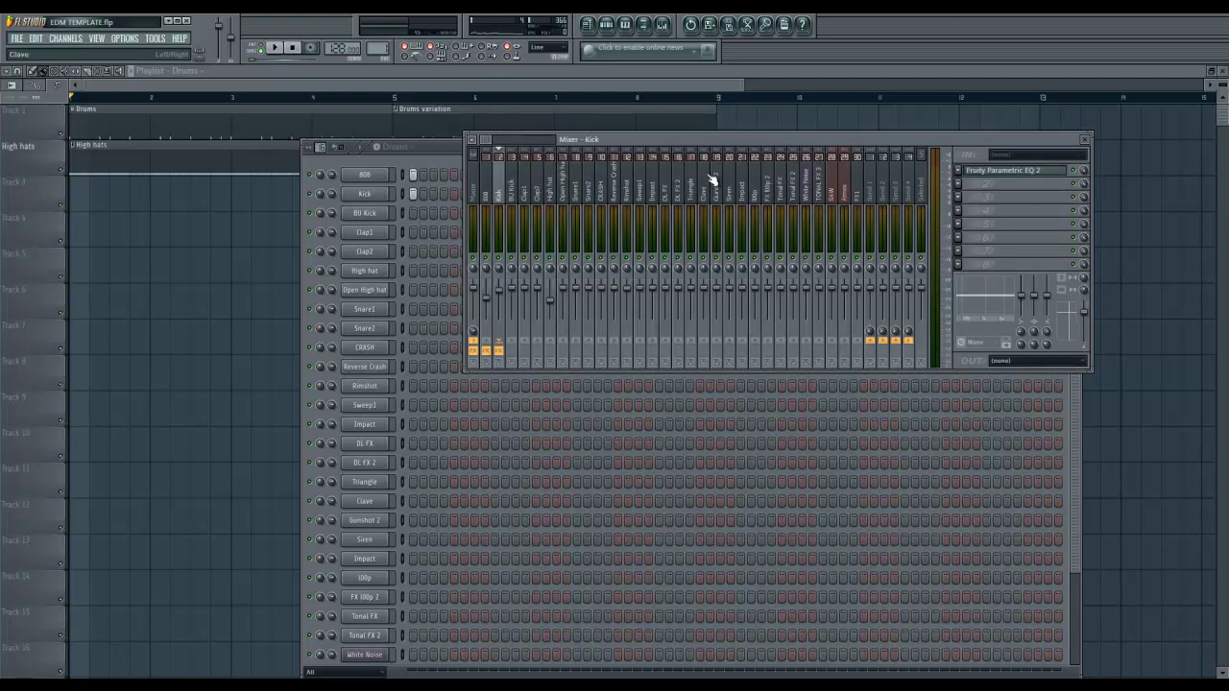
{"action": "left_click", "coordinate": [278, 48]}
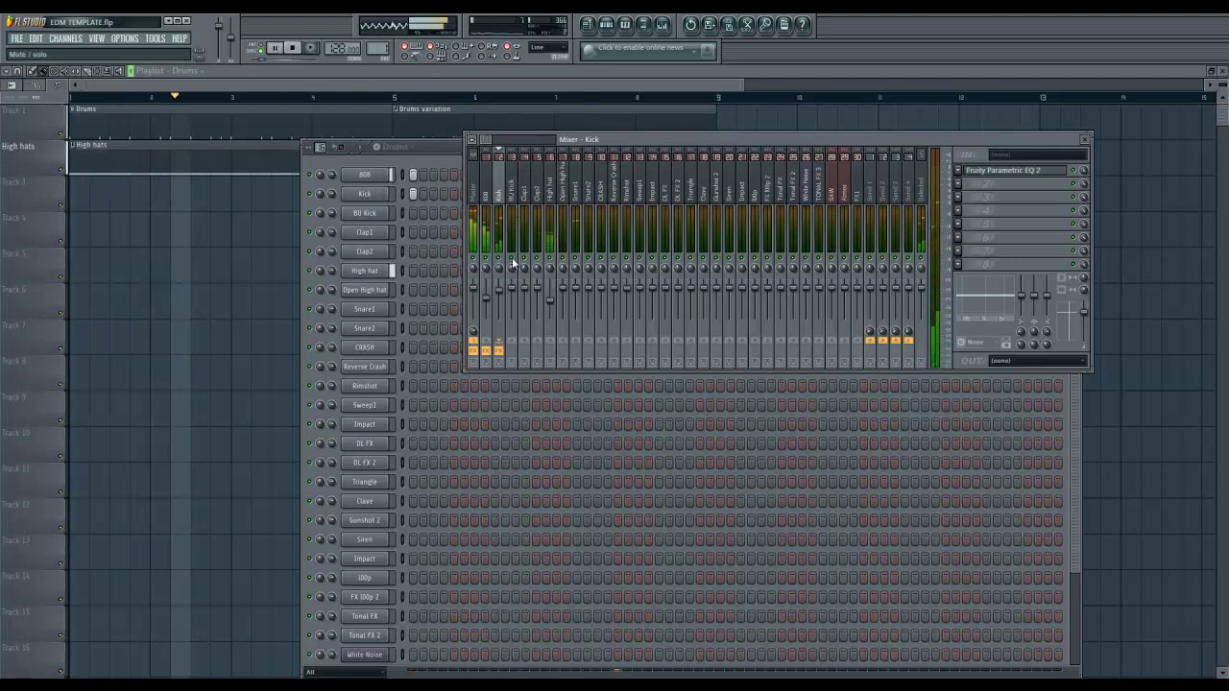
{"action": "left_click", "coordinate": [577, 301]}
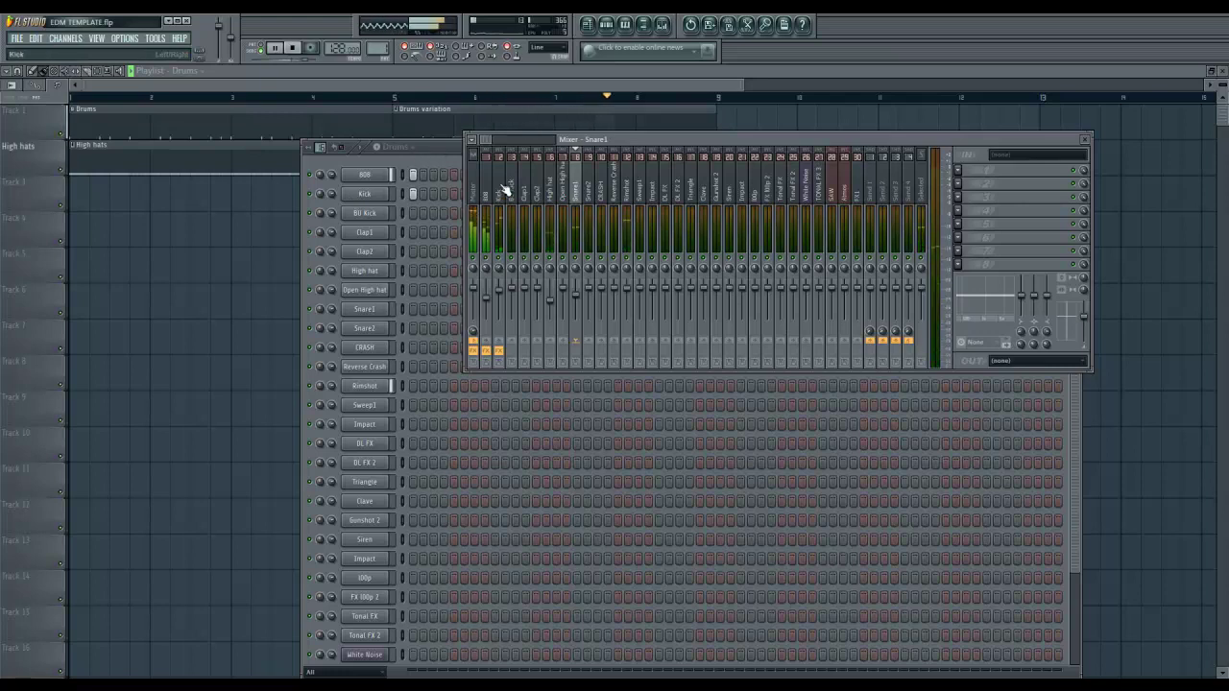
{"action": "left_click", "coordinate": [280, 51]}
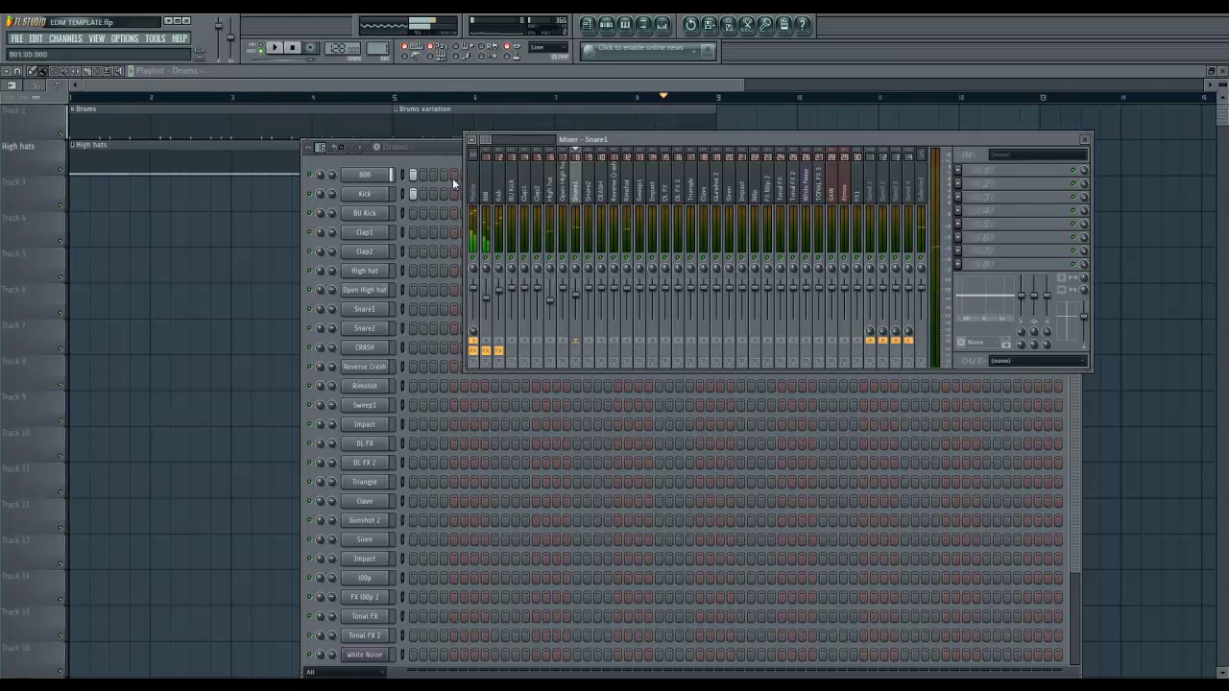
Step: Isolate the 808 and Kick channels in the Drums pattern and play them back together
{"action": "right_click", "coordinate": [316, 198]}
{"action": "left_click", "coordinate": [311, 177]}
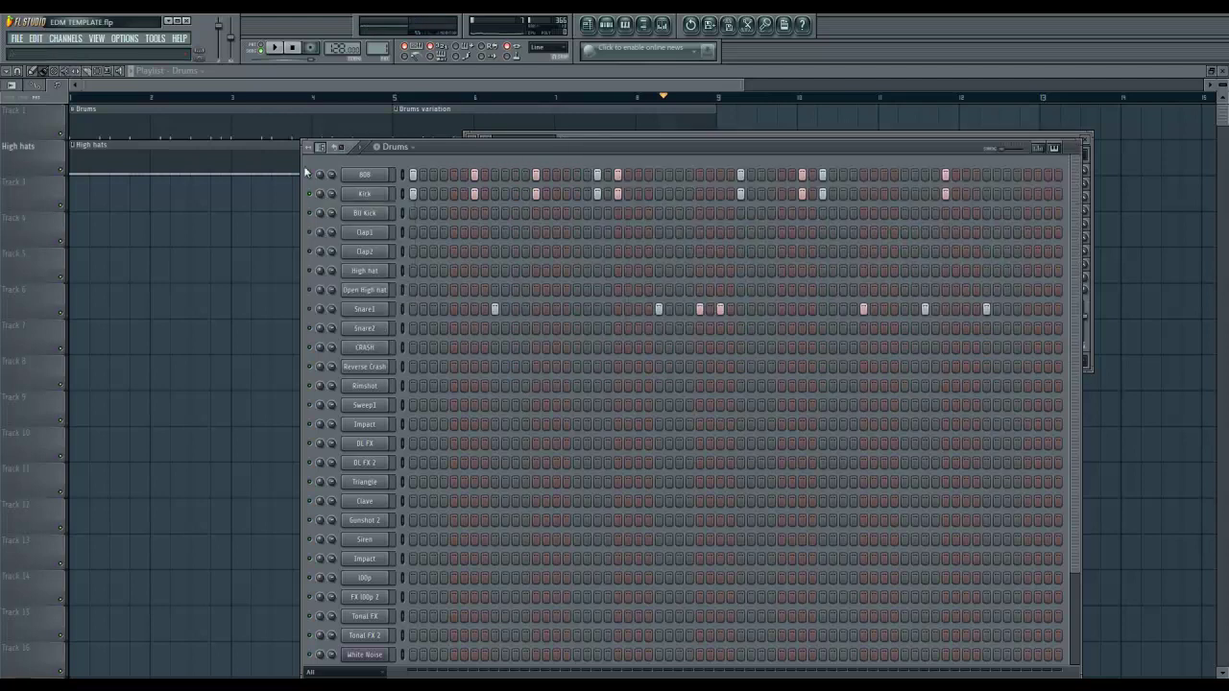
{"action": "left_click", "coordinate": [274, 50]}
{"action": "left_click", "coordinate": [275, 50]}
{"action": "key", "text": "space"}
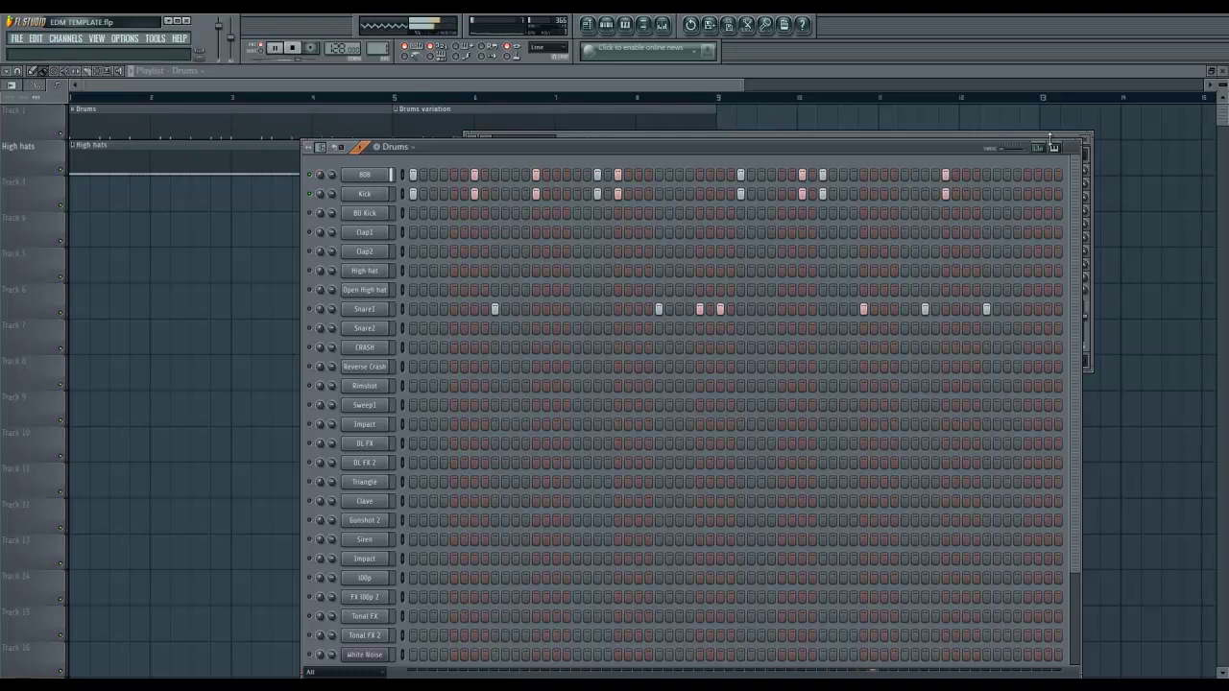
{"action": "left_click", "coordinate": [273, 47]}
Step: Boost band 3 at about 300 Hz and raise band 2 slightly in the Kick track's Fruity Parametric EQ 2
{"action": "key", "text": "F9"}
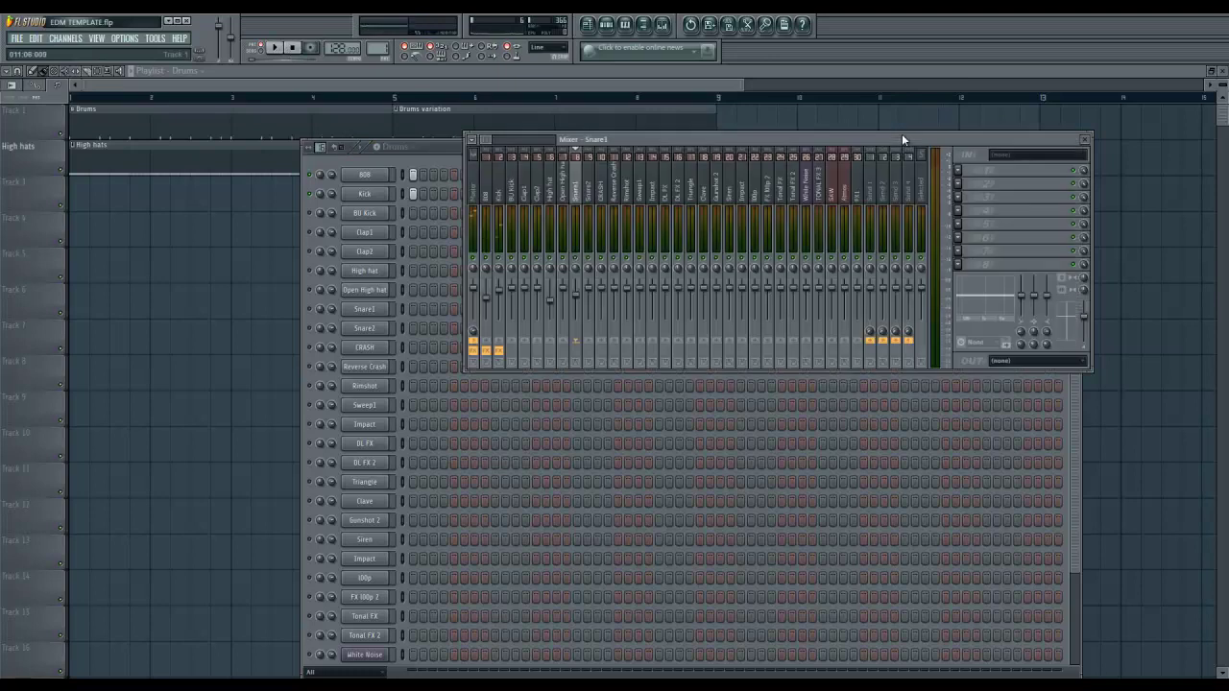
{"action": "left_click", "coordinate": [498, 192]}
{"action": "left_click", "coordinate": [1017, 169]}
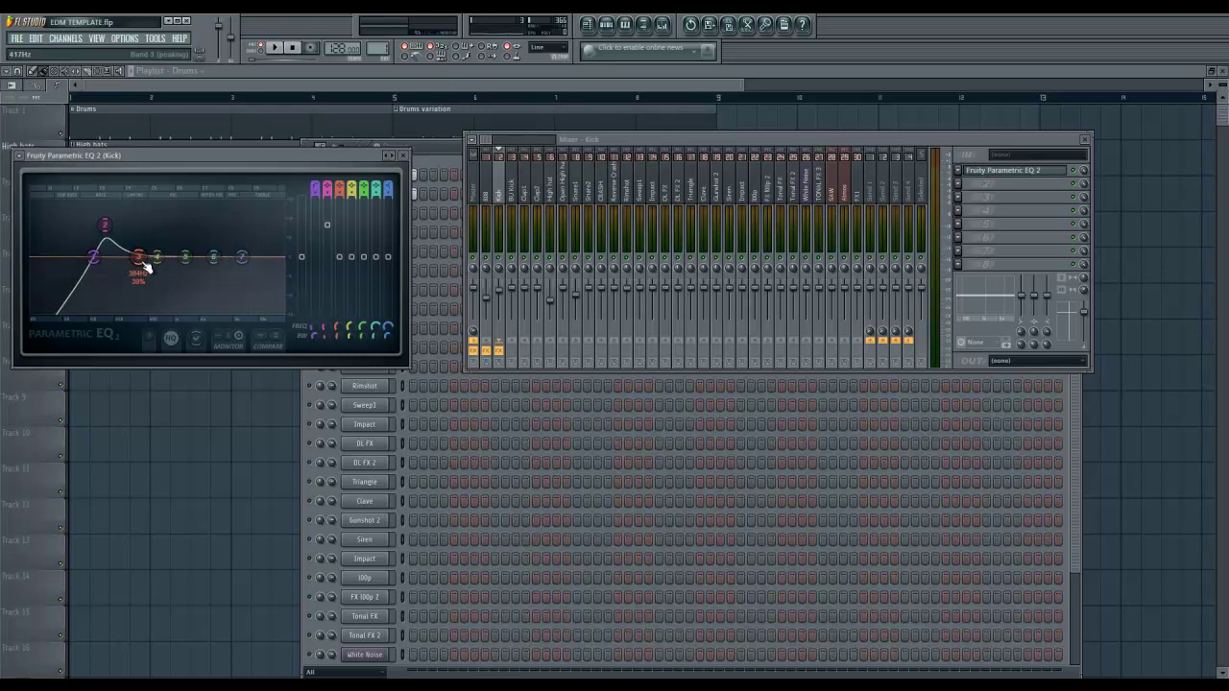
{"action": "mouse_move", "coordinate": [146, 264]}
{"action": "left_mouse_down"}
{"action": "mouse_move", "coordinate": [156, 240]}
{"action": "mouse_move", "coordinate": [137, 233]}
{"action": "mouse_move", "coordinate": [146, 240]}
{"action": "left_mouse_up"}
{"action": "scroll", "coordinate": [144, 240], "scroll_direction": "down", "scroll_amount": 5}
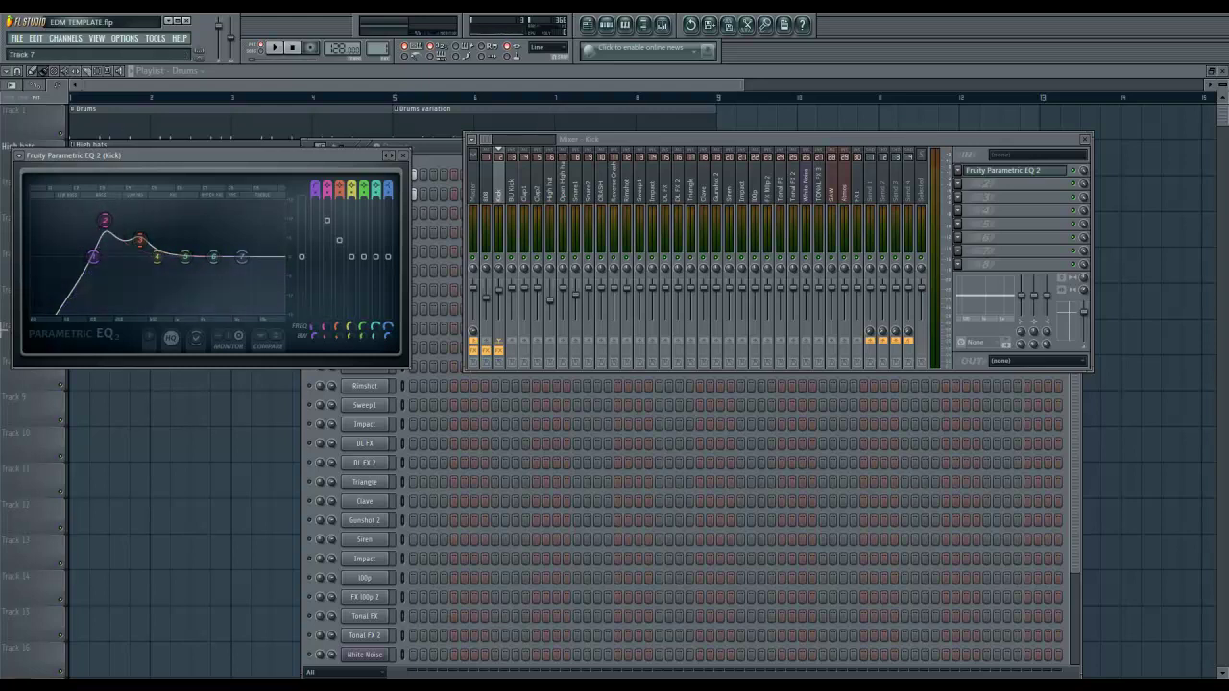
Step: Shift the Kick EQ's band 2 to a slightly higher frequency and fine-tune the band 3 boost at about 300 Hz
{"action": "left_click", "coordinate": [486, 195]}
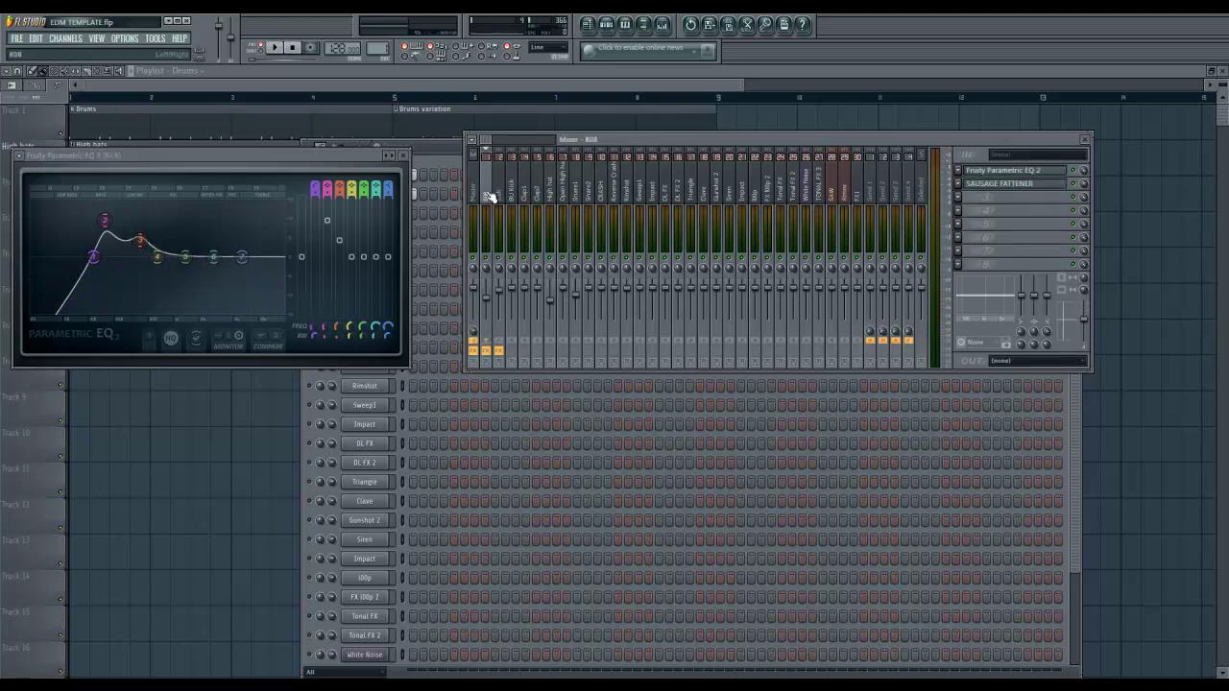
{"action": "left_click", "coordinate": [500, 197]}
{"action": "left_click", "coordinate": [989, 171]}
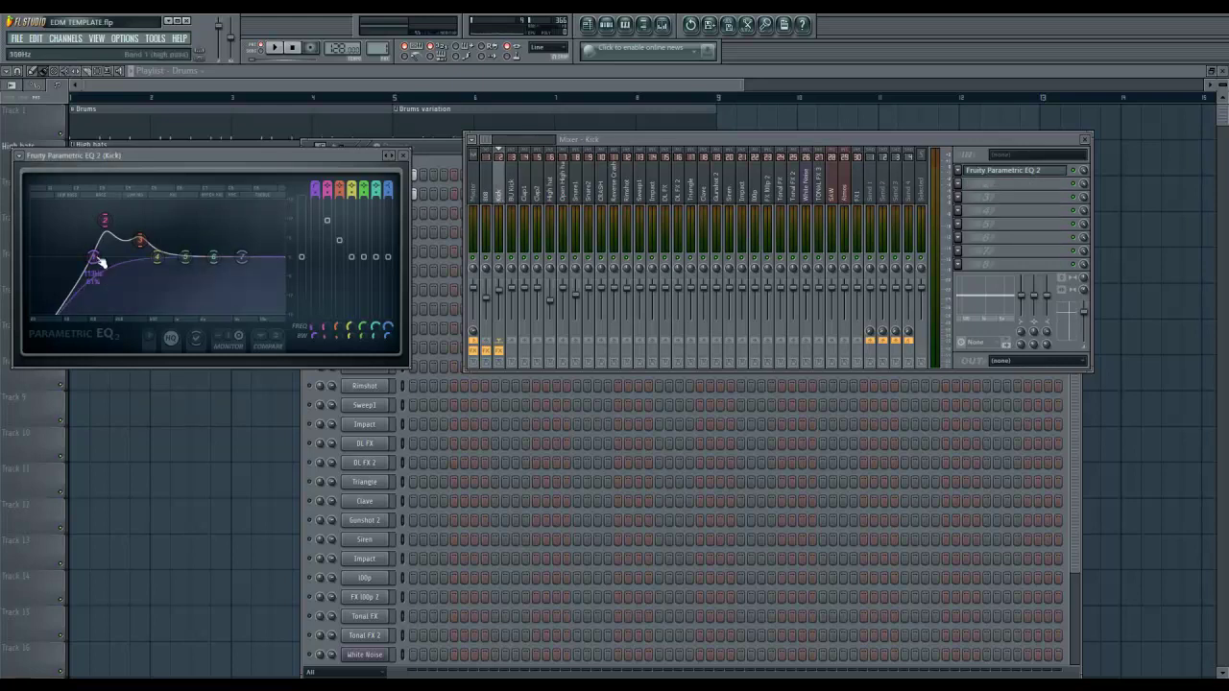
{"action": "left_click_drag", "start_coordinate": [140, 239], "coordinate": [112, 228]}
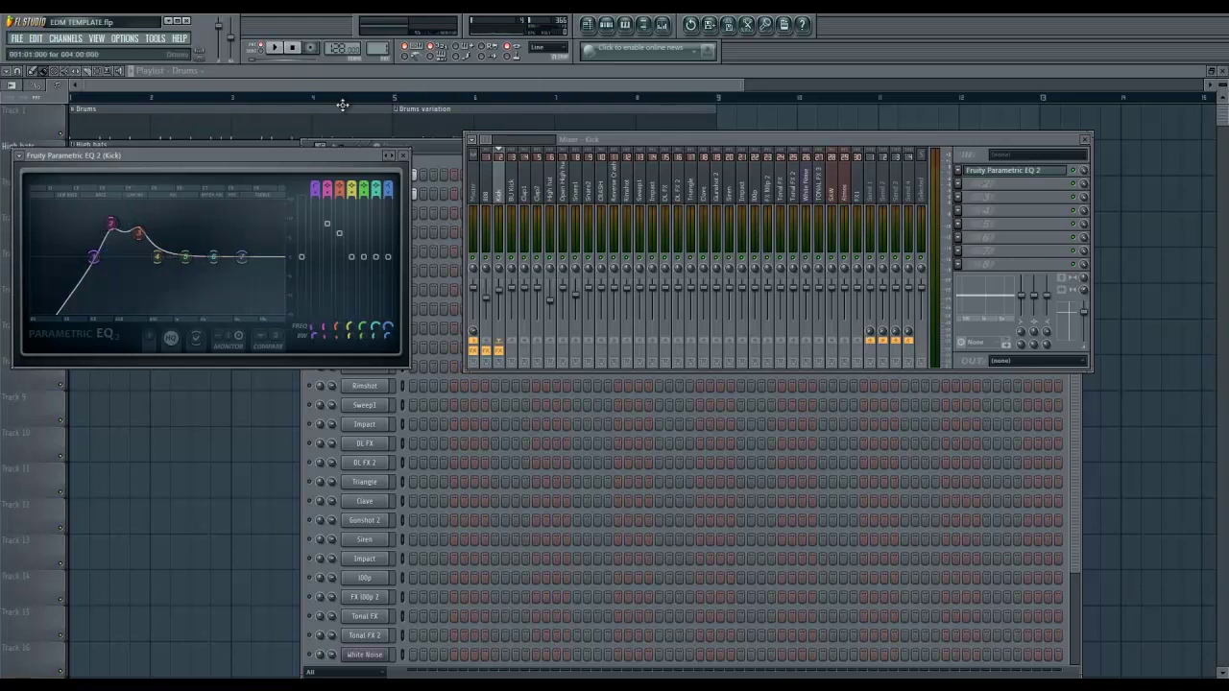
{"action": "left_click_drag", "start_coordinate": [138, 232], "coordinate": [140, 245]}
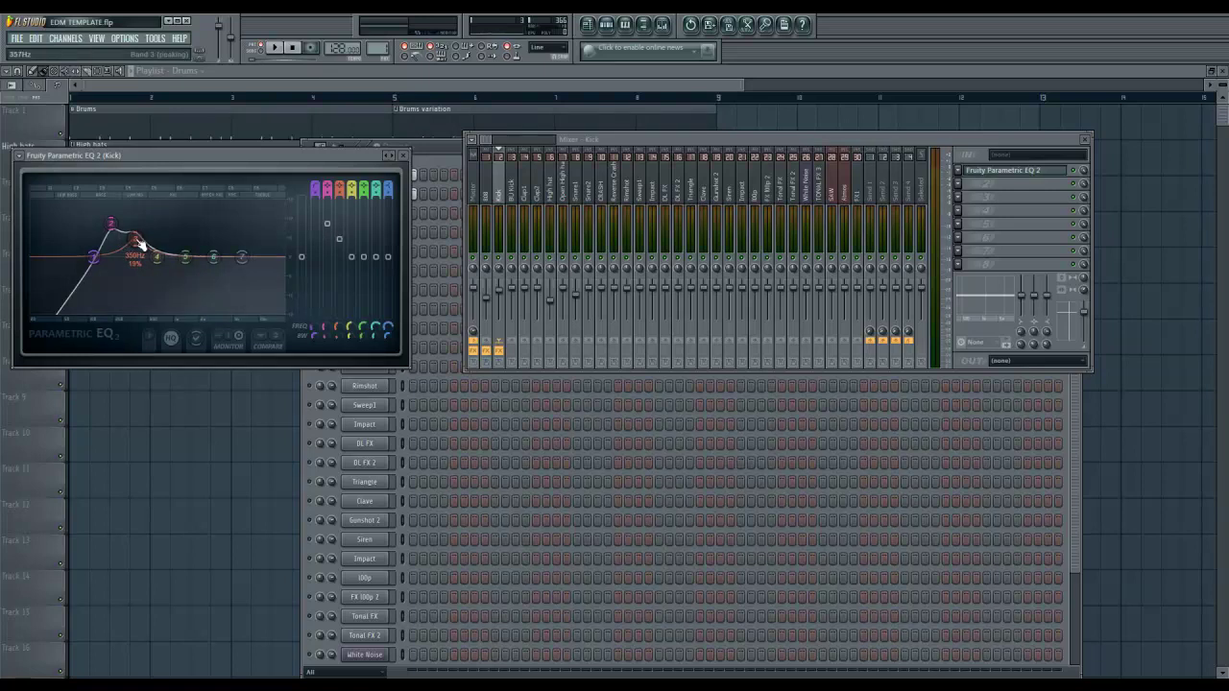
Step: Play back the 808 and Kick and slightly adjust the Kick track's volume in the mixer
{"action": "left_click", "coordinate": [274, 47]}
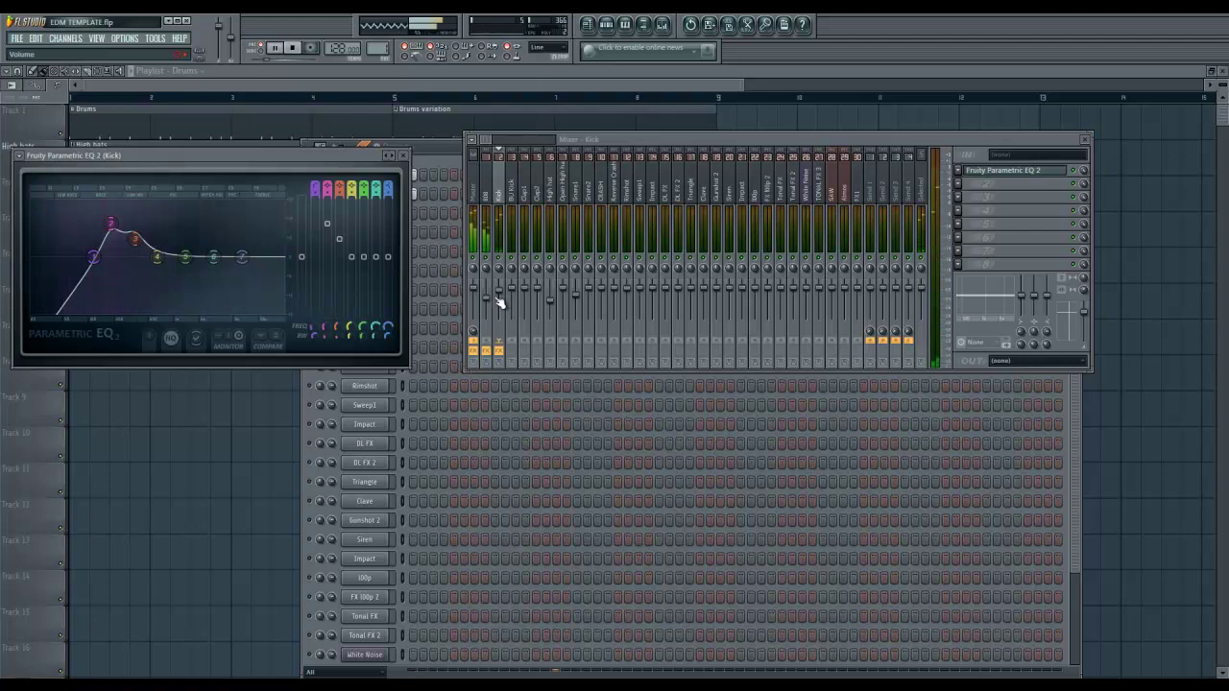
{"action": "key", "text": "space"}
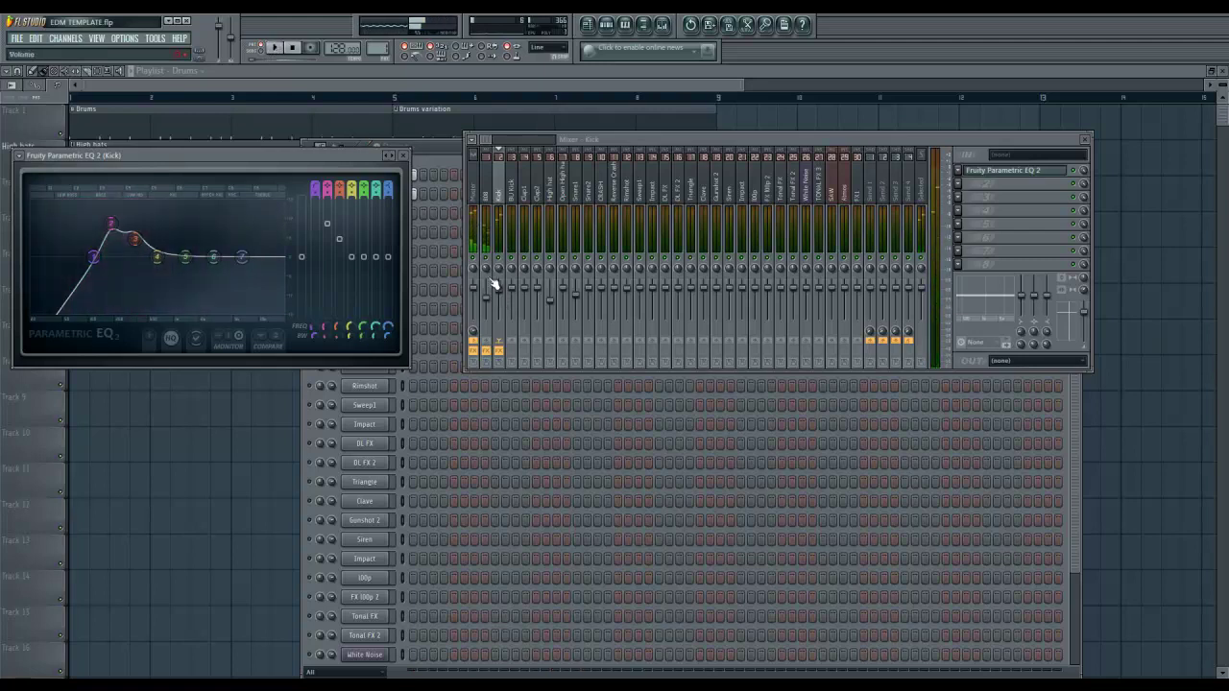
{"action": "left_click", "coordinate": [488, 303]}
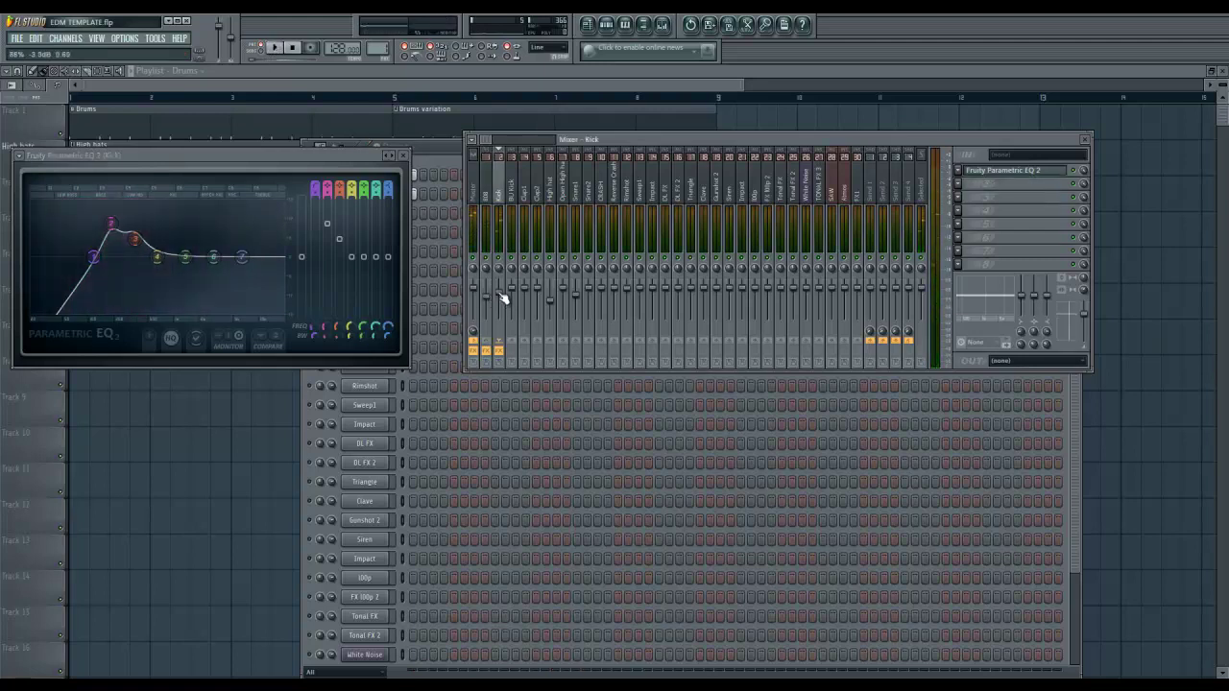
{"action": "left_click", "coordinate": [960, 188]}
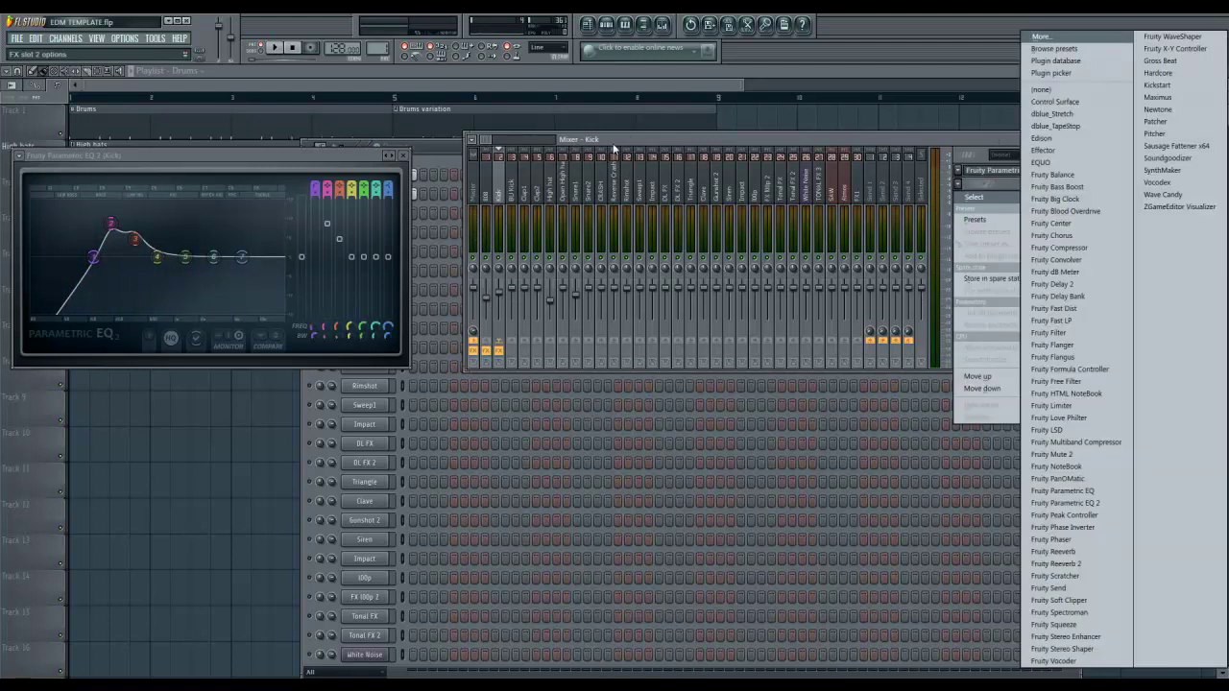
{"action": "left_click", "coordinate": [620, 141]}
Step: Slightly lower the band 1 high-pass cutoff in the 808 track's Fruity Parametric EQ 2
{"action": "left_click", "coordinate": [493, 196]}
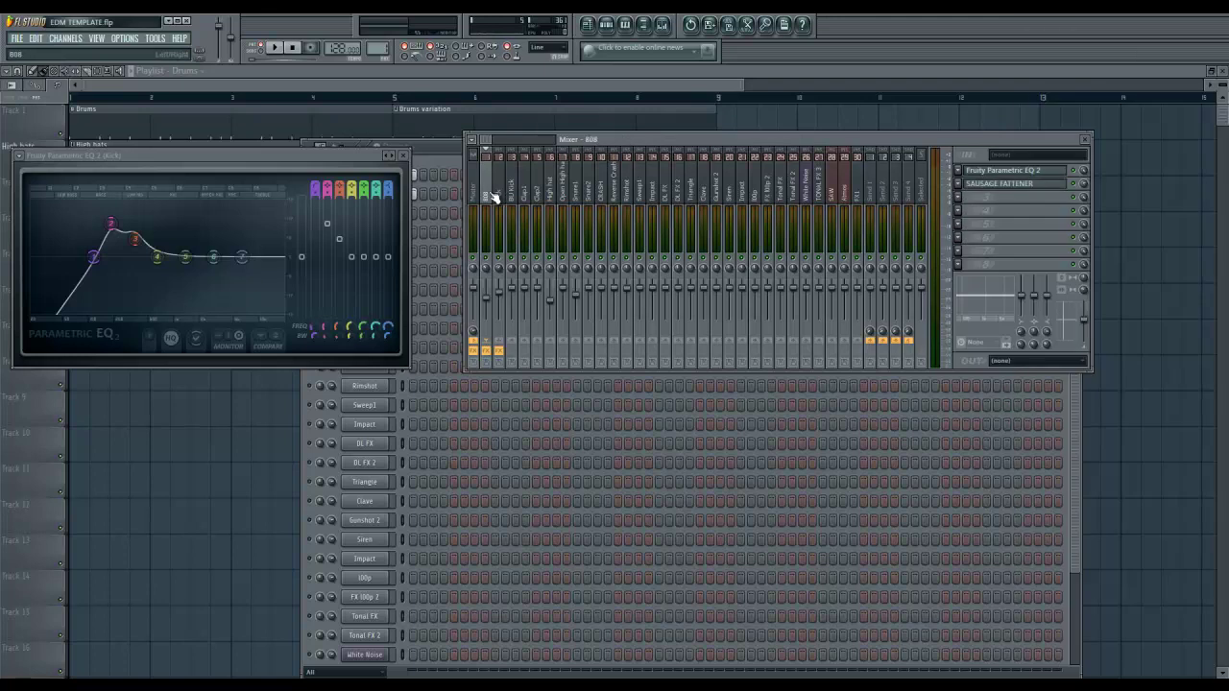
{"action": "left_click", "coordinate": [1061, 170]}
{"action": "left_click_drag", "start_coordinate": [54, 266], "coordinate": [50, 272]}
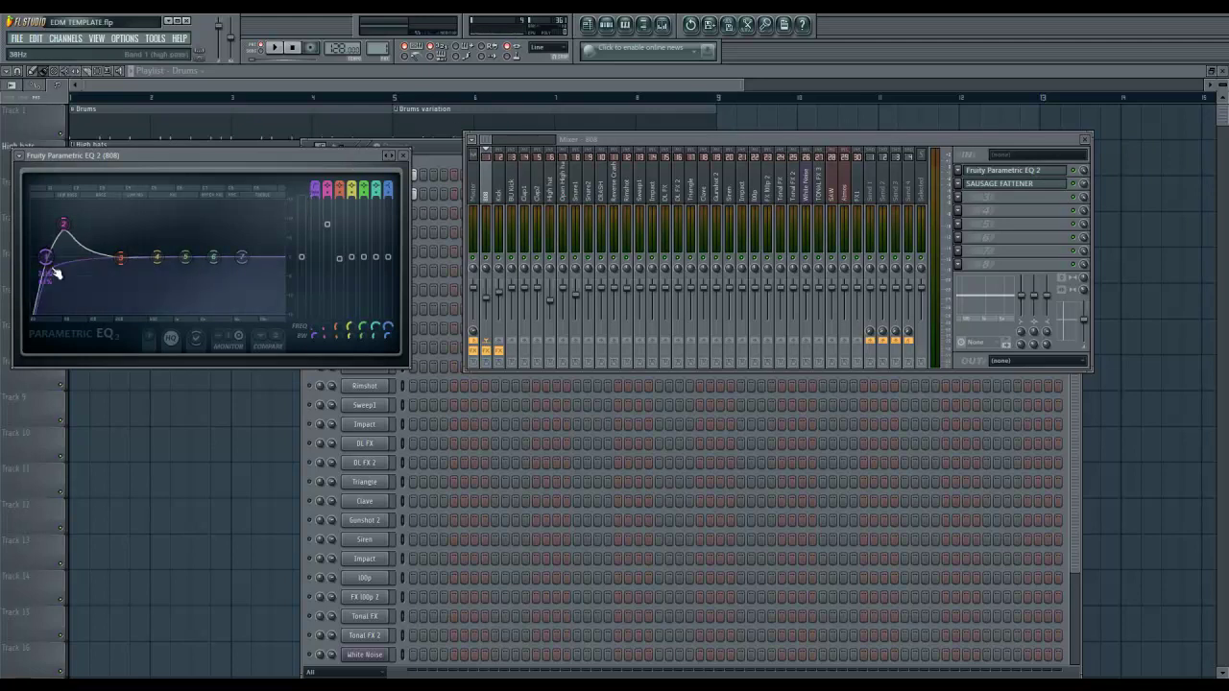
{"action": "mouse_move", "coordinate": [48, 271]}
{"action": "left_mouse_down"}
{"action": "mouse_move", "coordinate": [38, 244]}
{"action": "mouse_move", "coordinate": [36, 258]}
{"action": "left_mouse_up"}
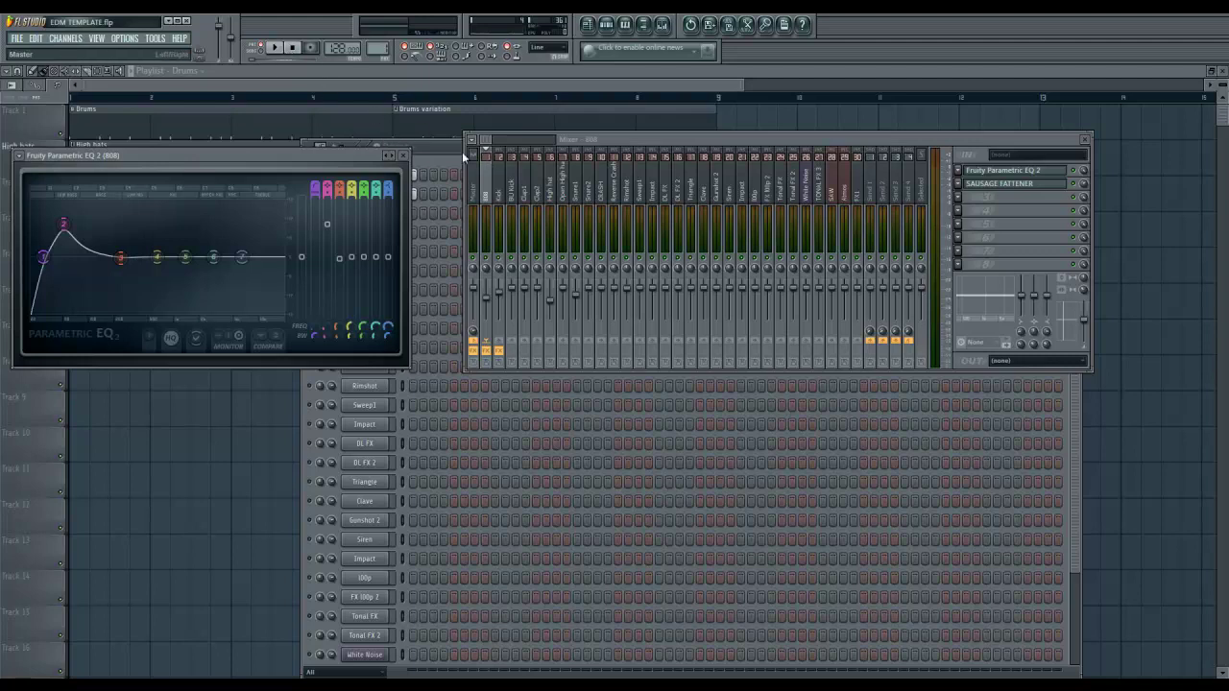
Step: Solo the 808 channel and adjust its EQ's low-end band 2 boost during playback
{"action": "left_click", "coordinate": [331, 146]}
{"action": "right_click", "coordinate": [312, 177]}
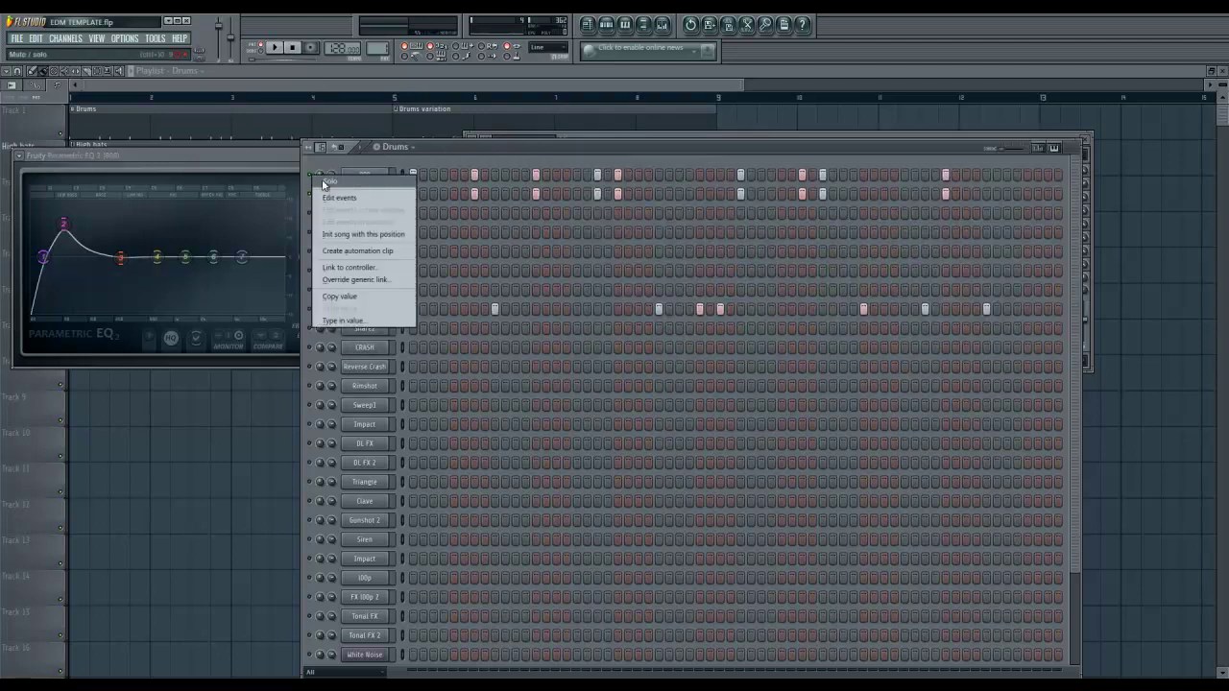
{"action": "left_click", "coordinate": [326, 182]}
{"action": "left_click", "coordinate": [120, 154]}
{"action": "left_click_drag", "start_coordinate": [63, 225], "coordinate": [59, 237]}
{"action": "left_click", "coordinate": [274, 48]}
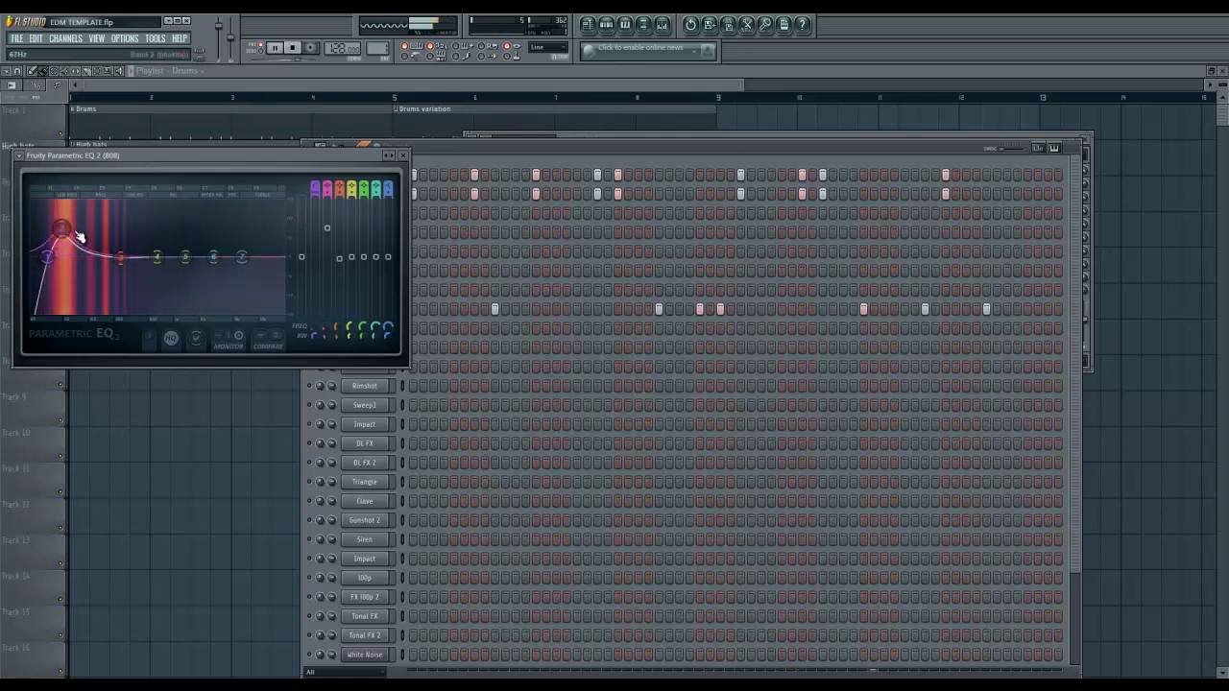
{"action": "left_click", "coordinate": [275, 47]}
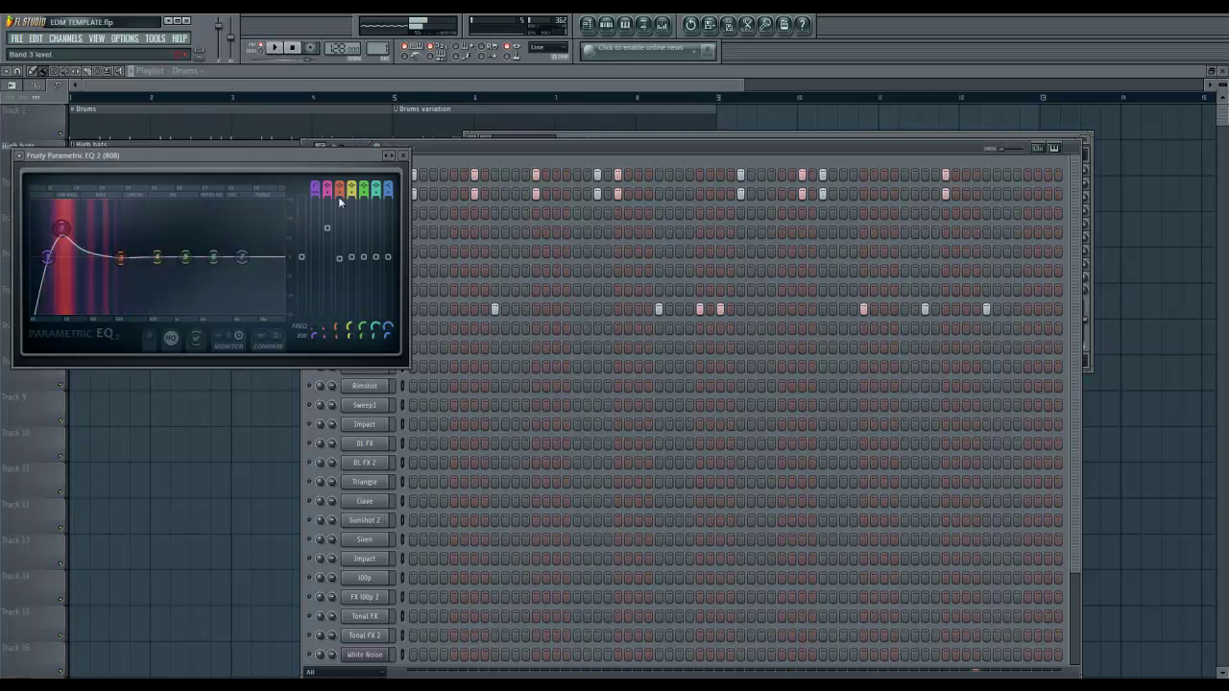
Step: Sweep band 2 of the 808 EQ during playback and move its peak to about 101 Hz
{"action": "left_click_drag", "start_coordinate": [62, 228], "coordinate": [69, 227]}
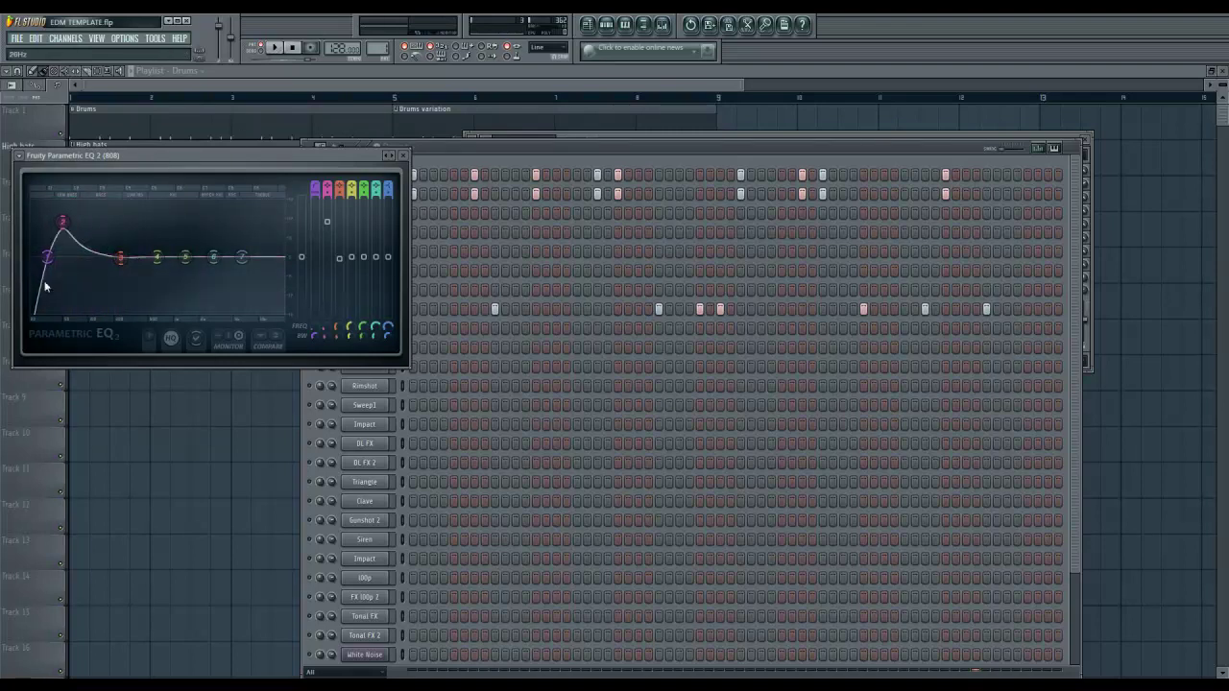
{"action": "left_click", "coordinate": [273, 49]}
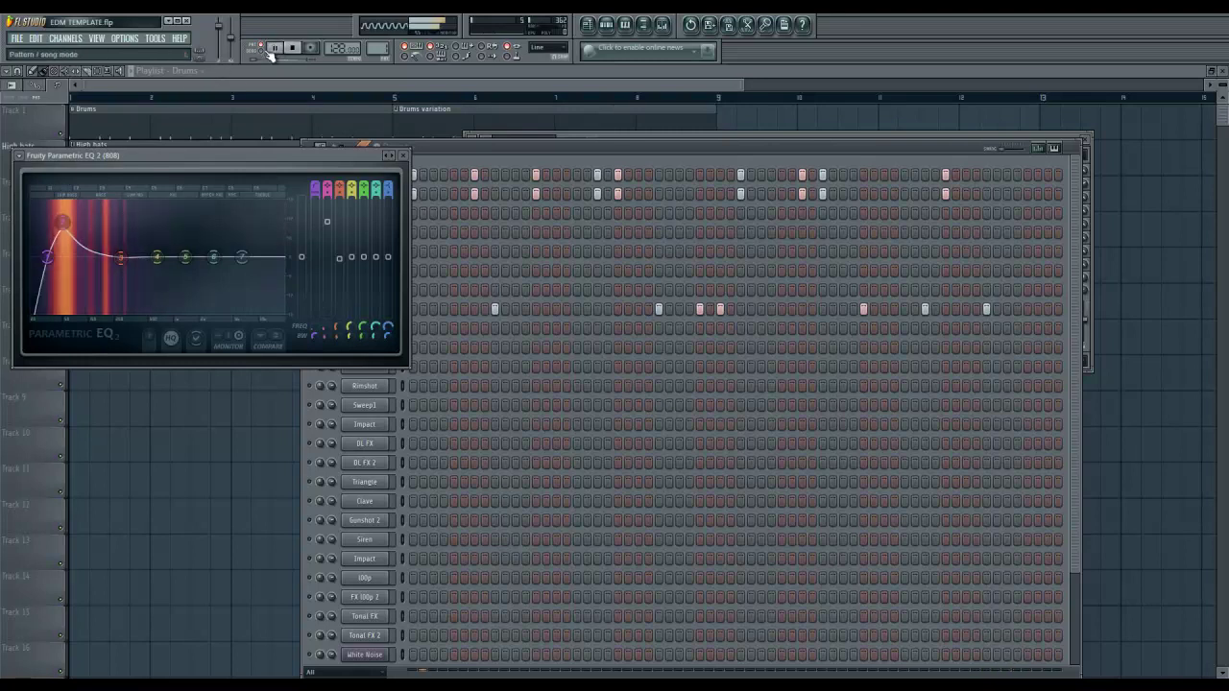
{"action": "left_click_drag", "start_coordinate": [62, 221], "coordinate": [123, 260]}
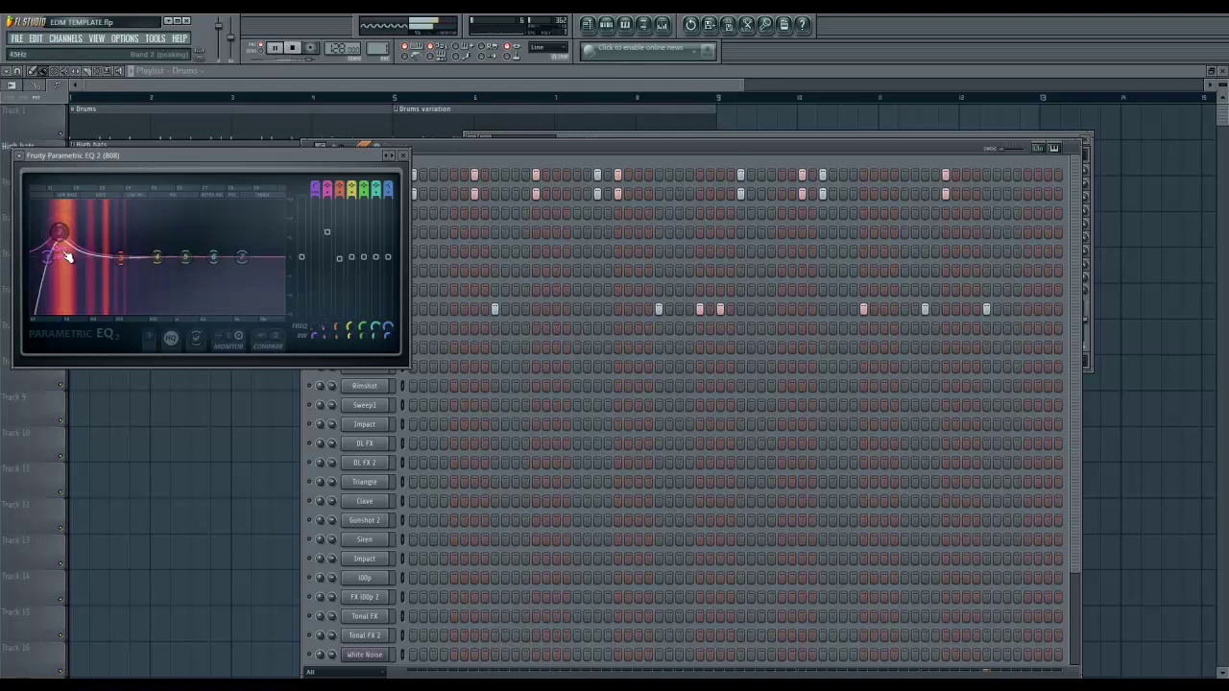
{"action": "left_click", "coordinate": [275, 48]}
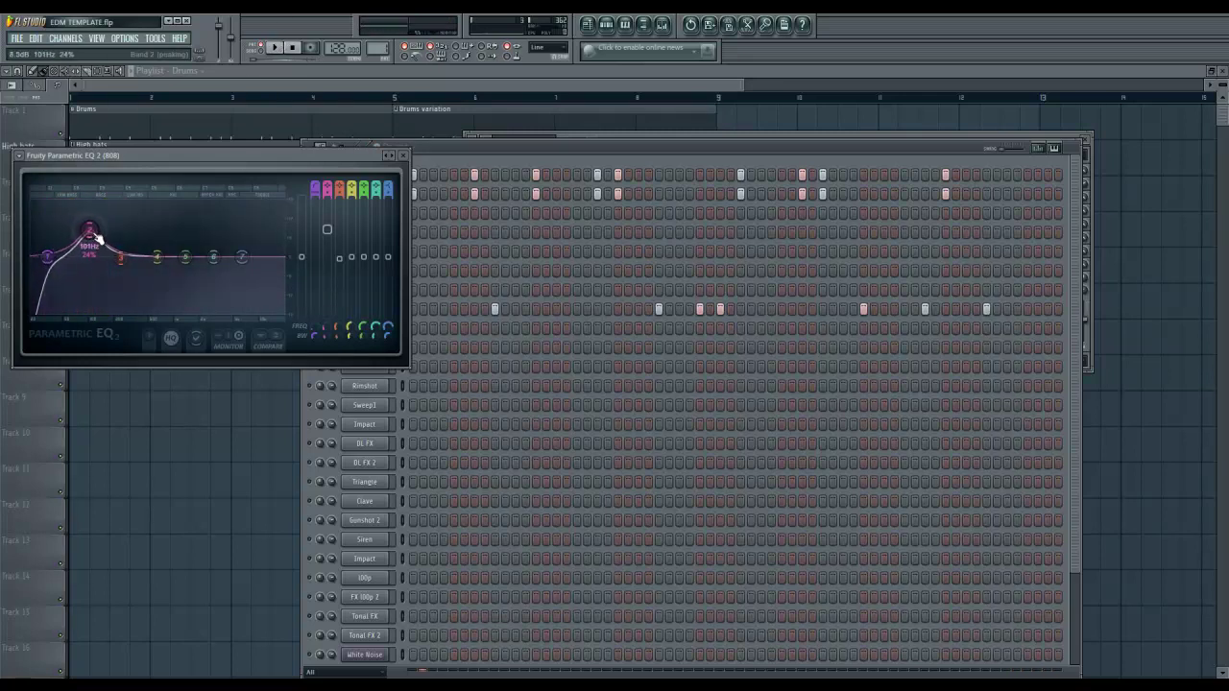
Step: Audition higher frequencies for the 808 EQ's band 2, settle it near 100 Hz with less boost, and raise the band 1 cutoff slightly
{"action": "left_click", "coordinate": [275, 48]}
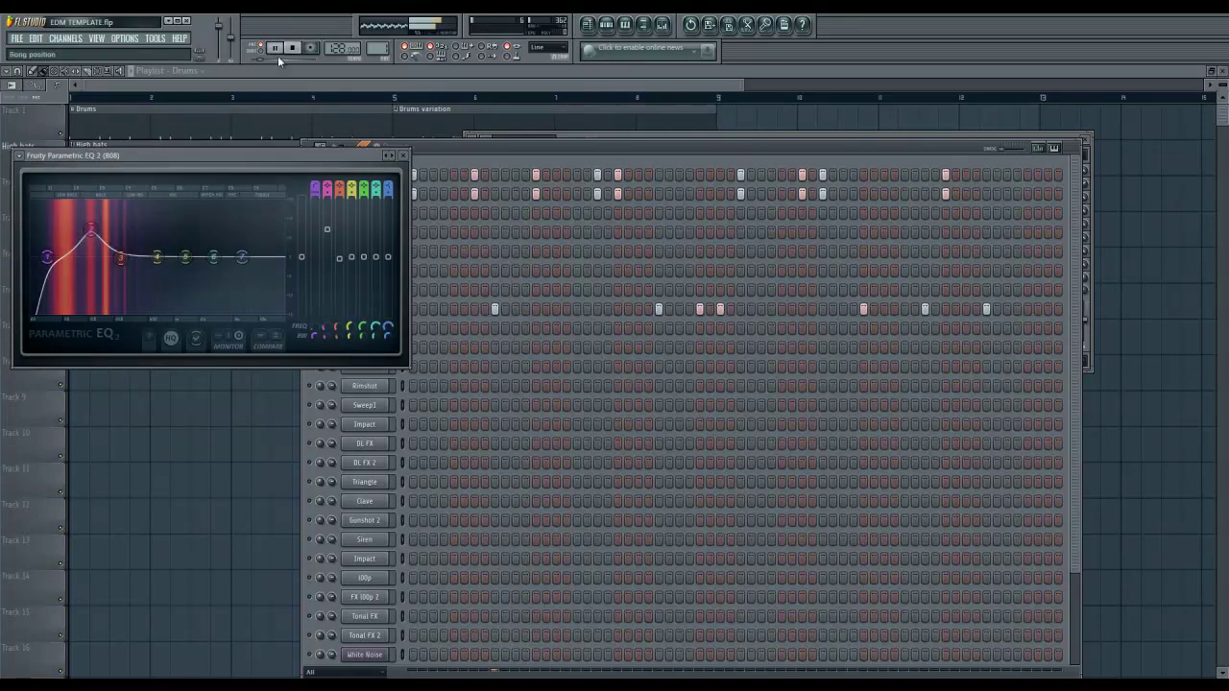
{"action": "left_click_drag", "start_coordinate": [92, 230], "coordinate": [103, 235]}
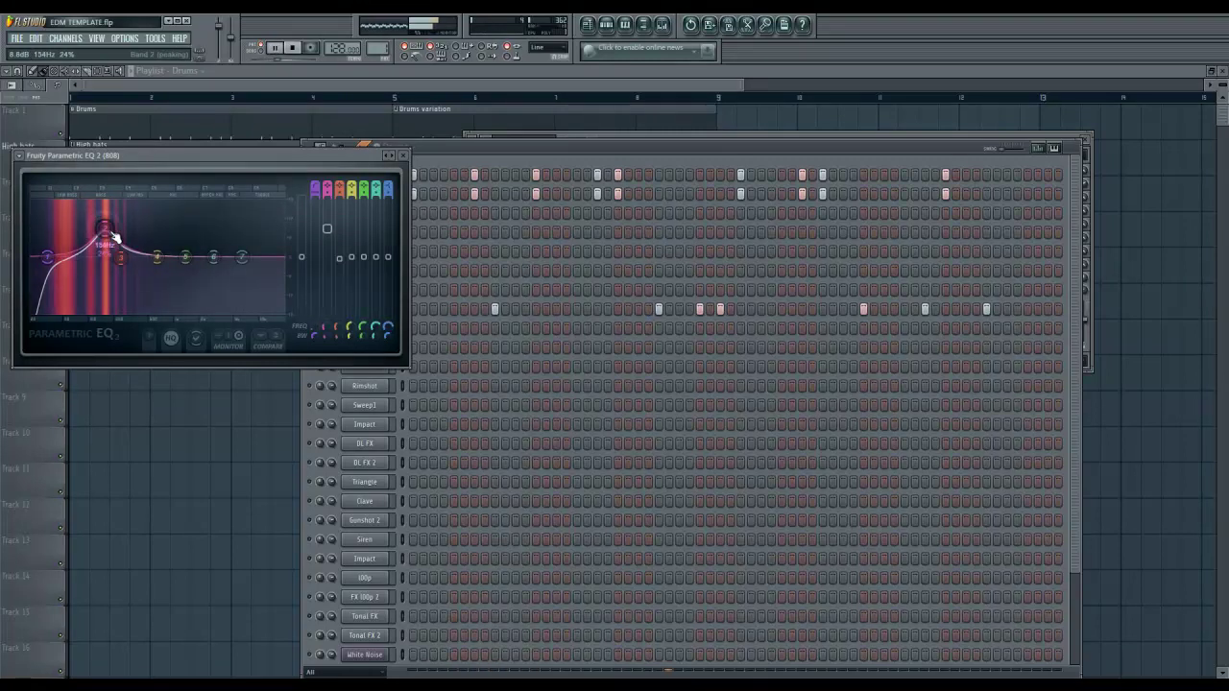
{"action": "left_click_drag", "start_coordinate": [110, 240], "coordinate": [100, 249]}
{"action": "left_click", "coordinate": [274, 48]}
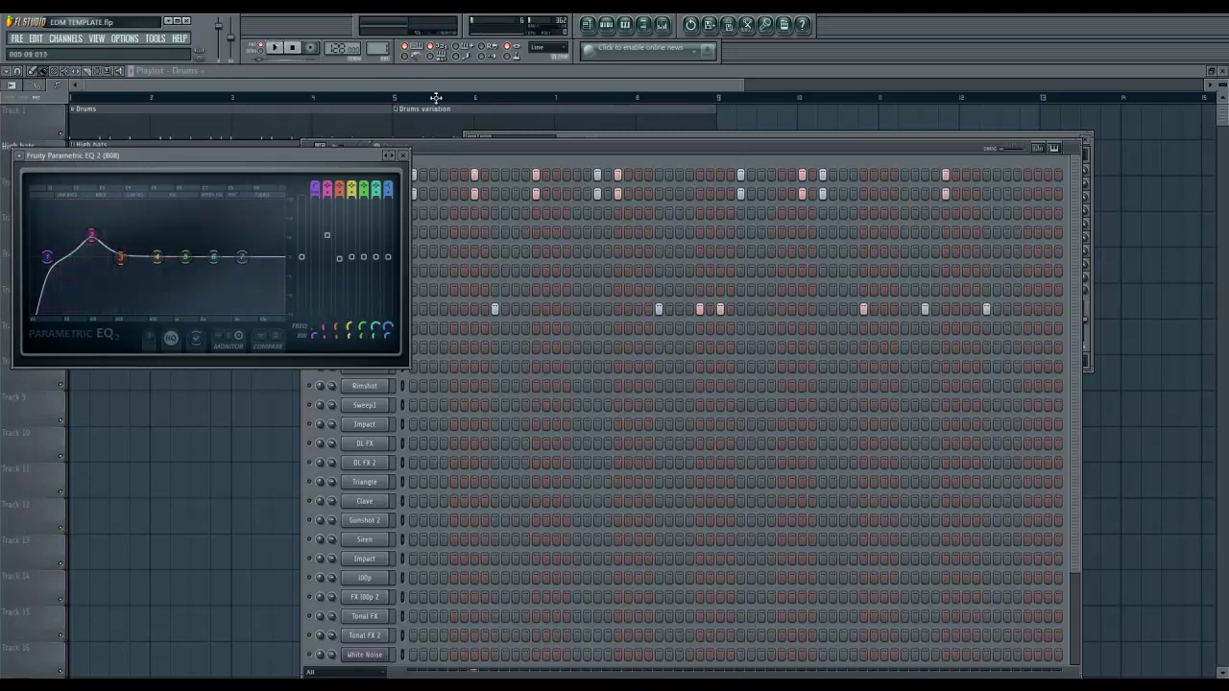
{"action": "mouse_move", "coordinate": [47, 256]}
{"action": "left_mouse_down"}
{"action": "mouse_move", "coordinate": [49, 274]}
{"action": "mouse_move", "coordinate": [52, 256]}
{"action": "left_mouse_up"}
Step: Open the Kick track's Fruity Parametric EQ 2 and review its curve alongside the Drums pattern and mixer
{"action": "key", "text": "F9"}
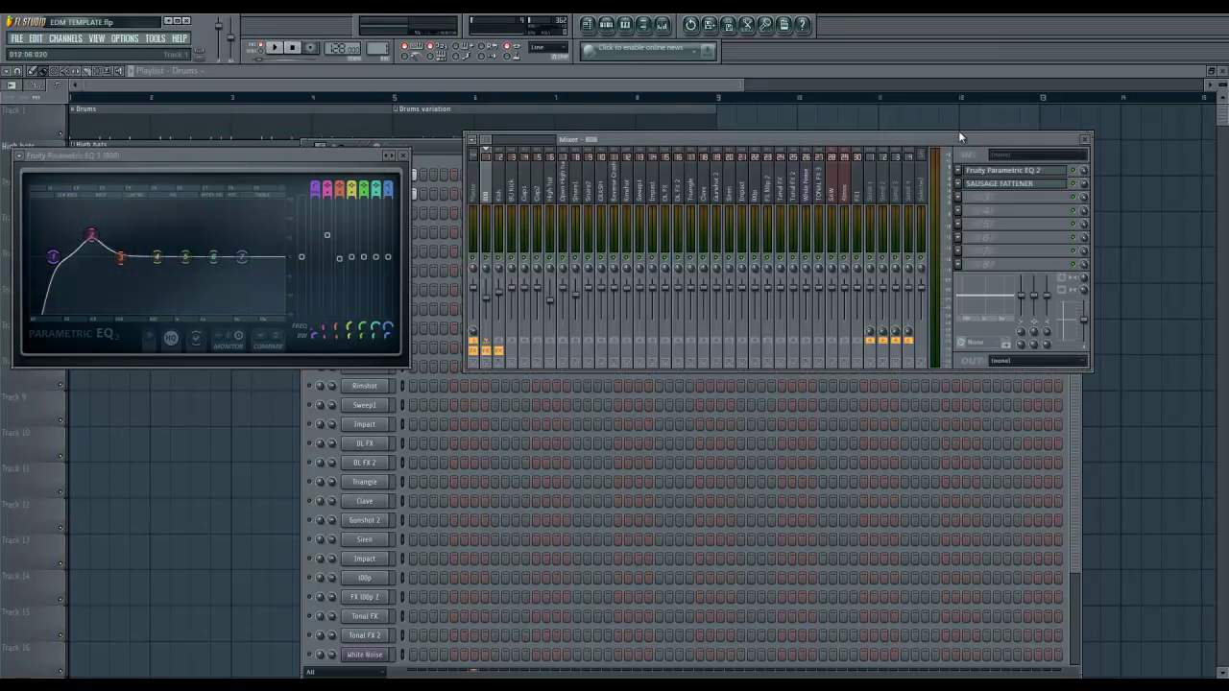
{"action": "left_click", "coordinate": [501, 192]}
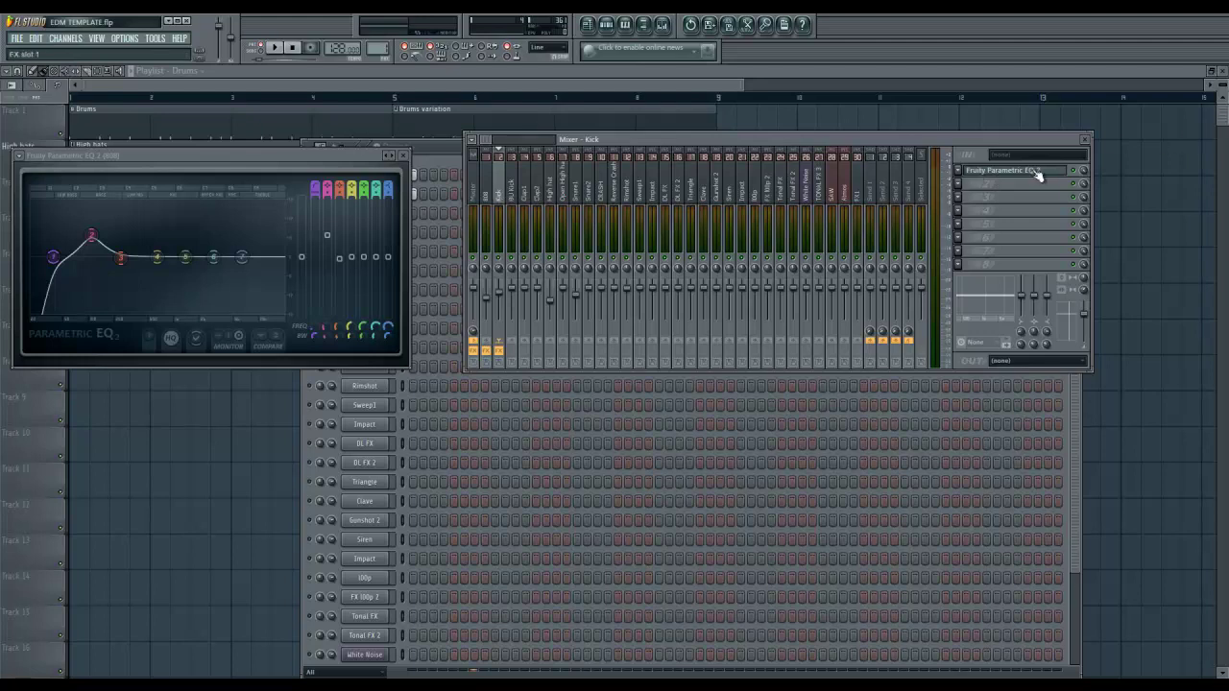
{"action": "left_click", "coordinate": [978, 171]}
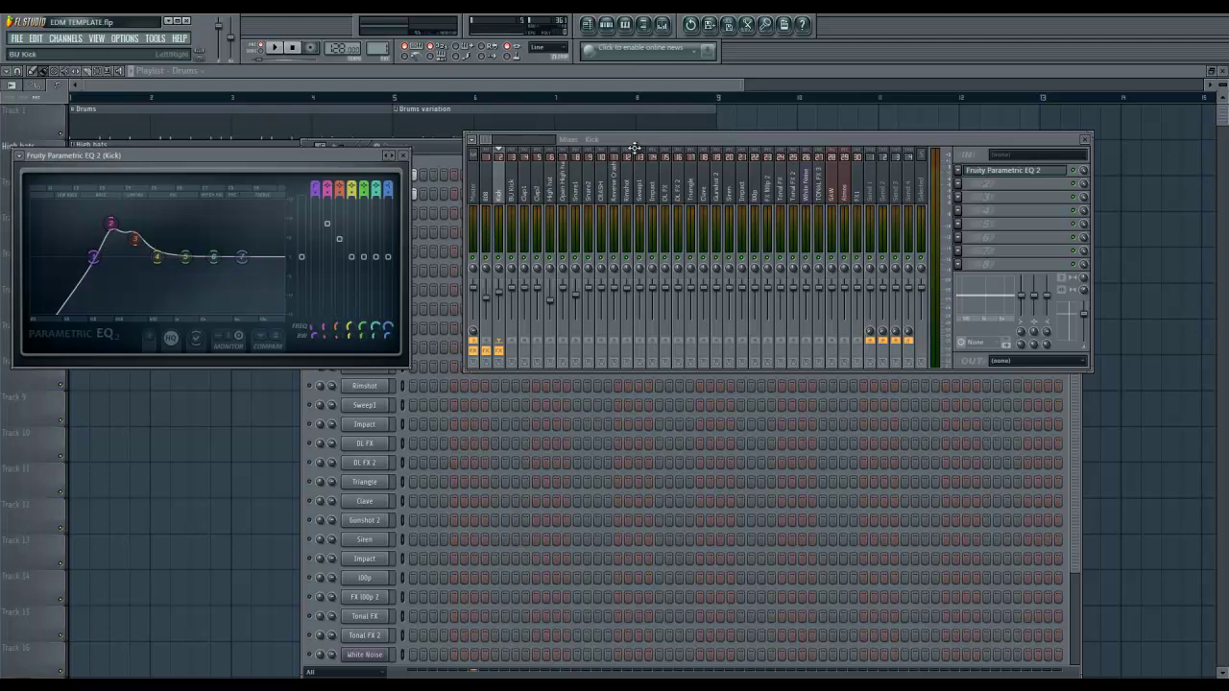
{"action": "left_click", "coordinate": [423, 142]}
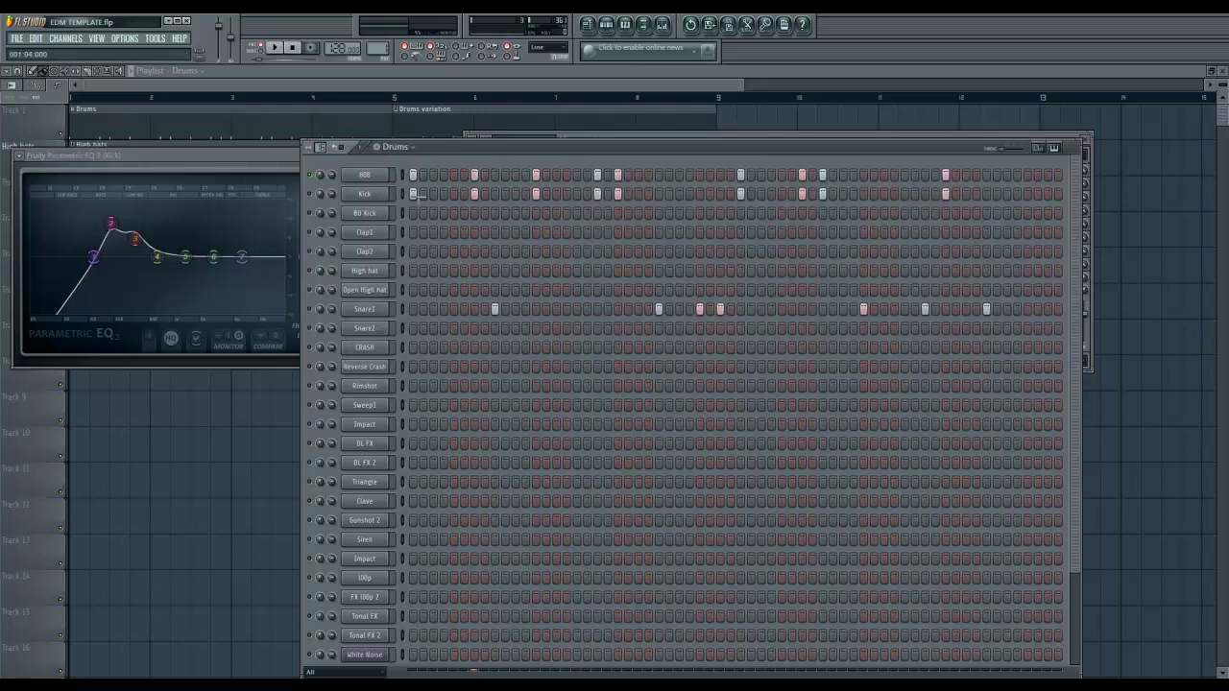
{"action": "left_click", "coordinate": [935, 140]}
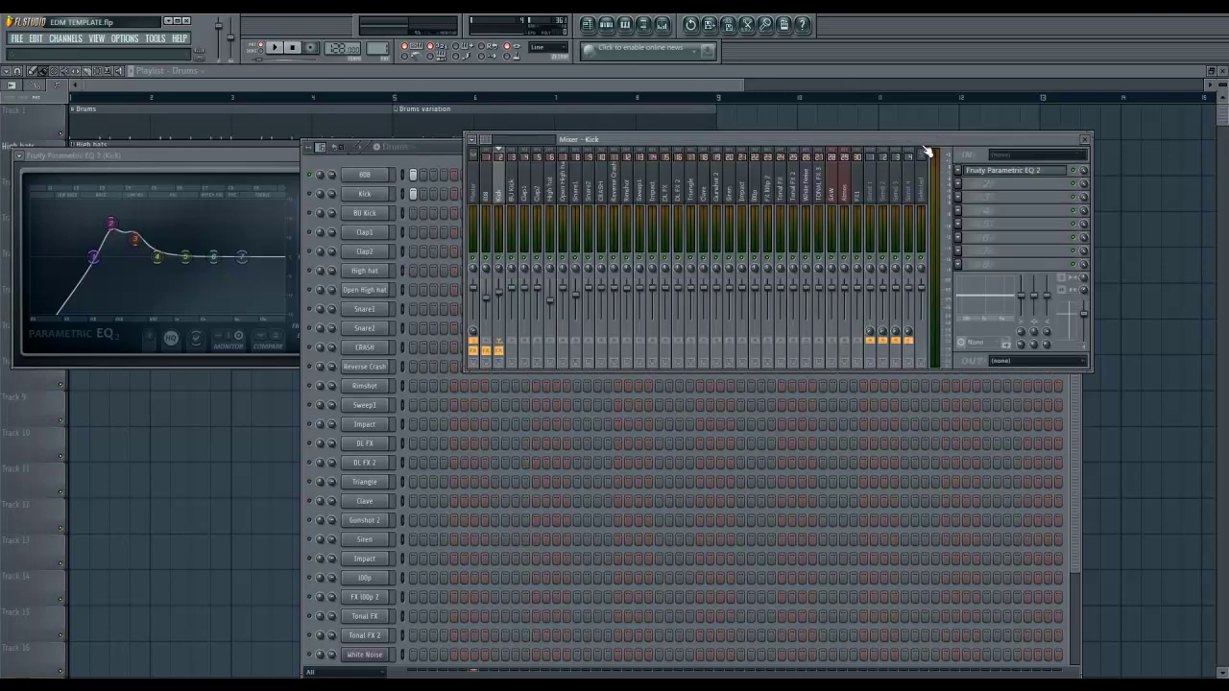
Step: Reactivate all channels of the Drums pattern and play the arrangement in song mode
{"action": "left_click", "coordinate": [110, 225]}
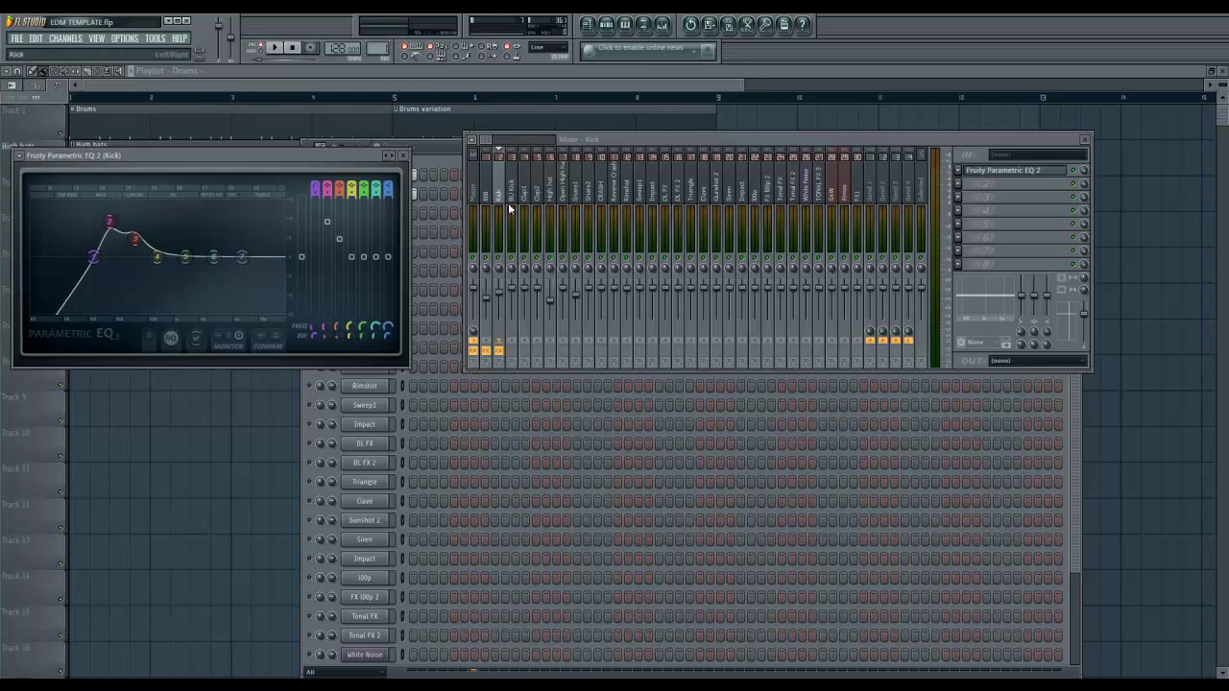
{"action": "left_click", "coordinate": [443, 152]}
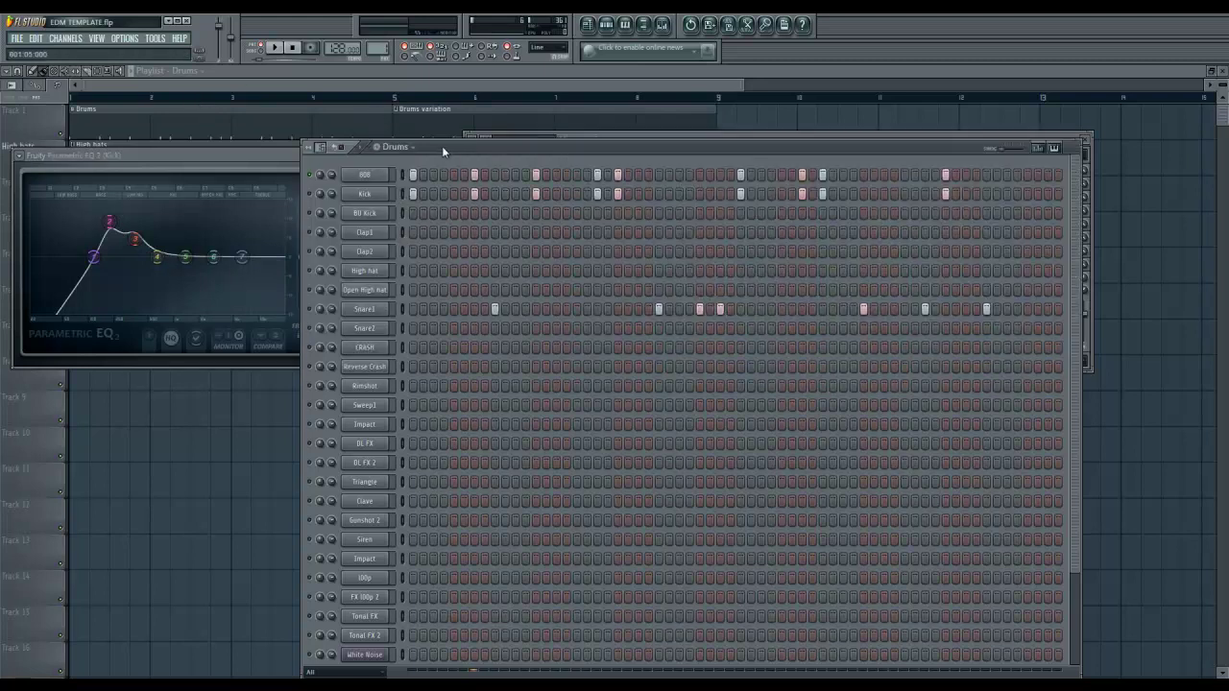
{"action": "right_click", "coordinate": [312, 180]}
{"action": "left_click", "coordinate": [313, 183]}
{"action": "left_click", "coordinate": [310, 177]}
{"action": "left_click", "coordinate": [275, 50]}
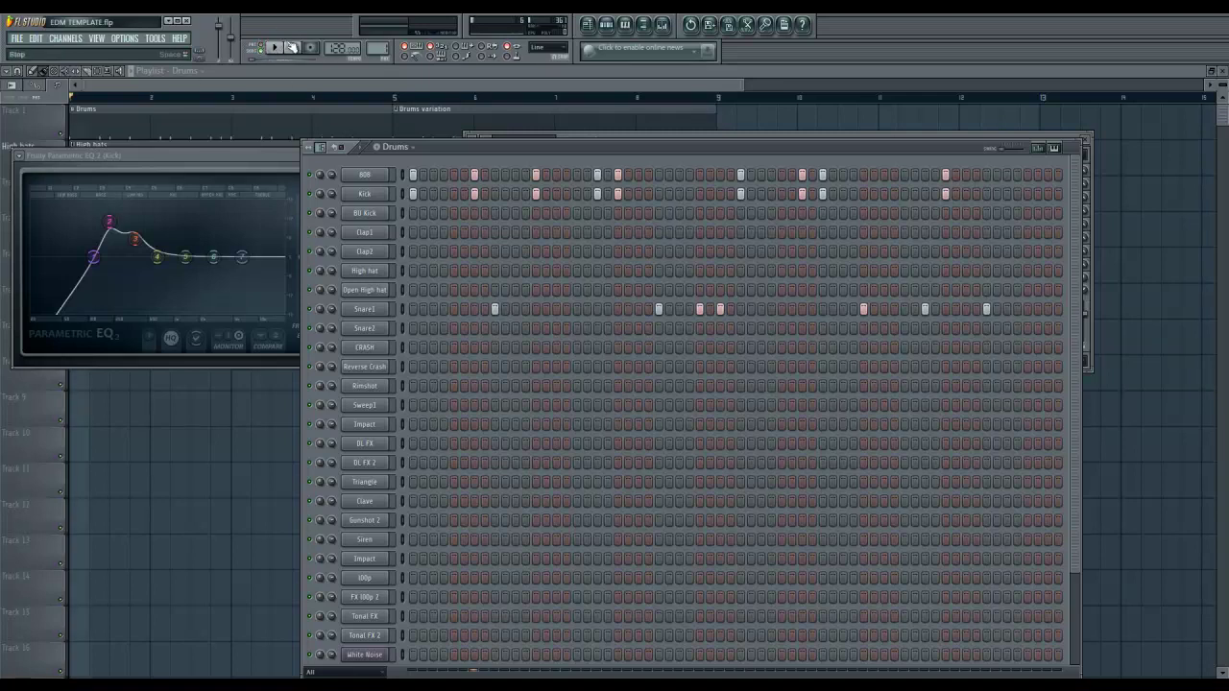
{"action": "left_click", "coordinate": [276, 50]}
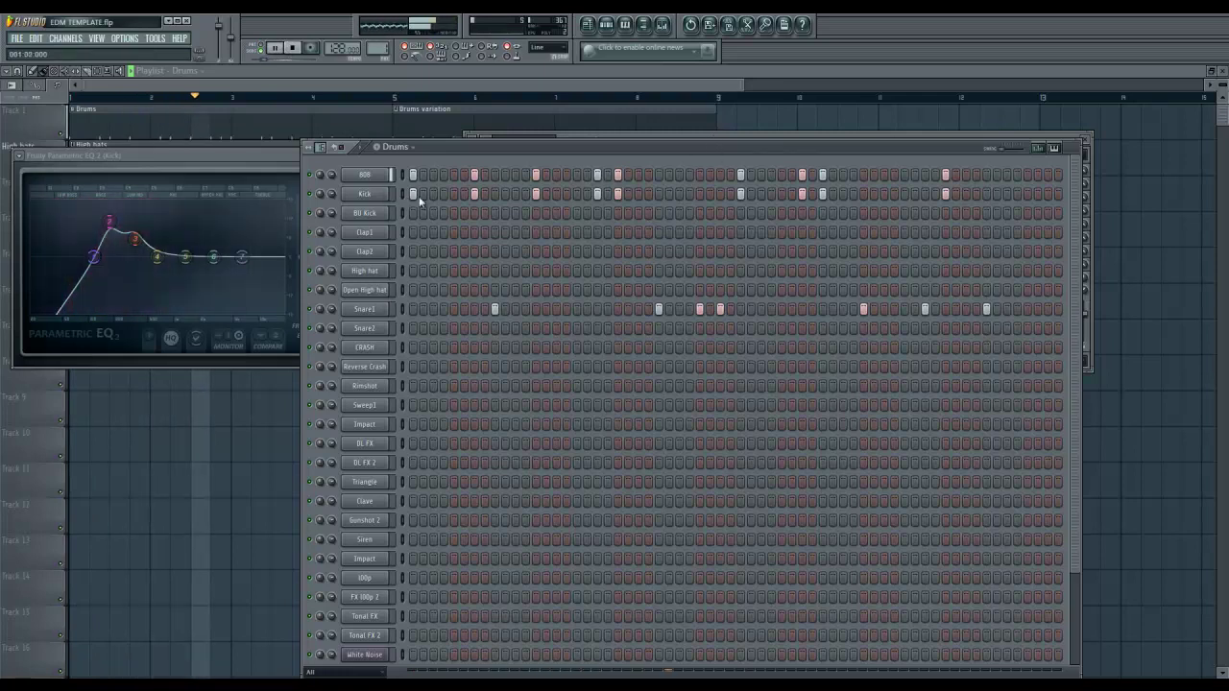
Step: Lower the High hat track's mixer level slightly during playback and pause the song
{"action": "key", "text": "F9"}
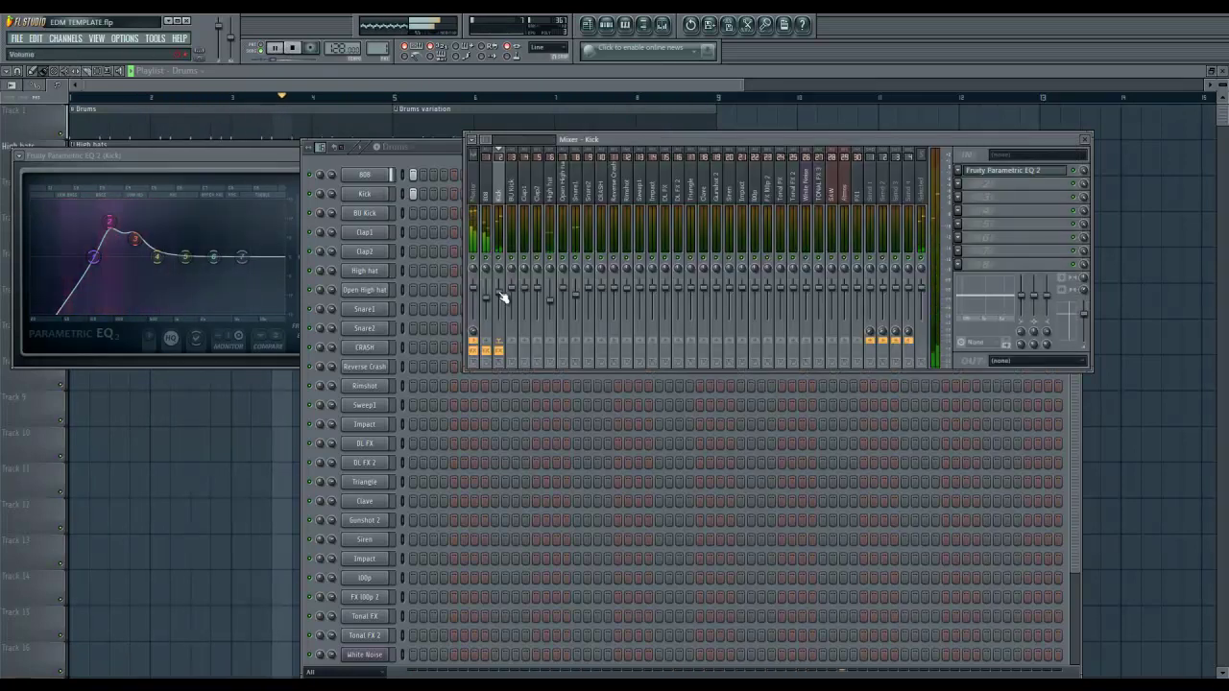
{"action": "left_click", "coordinate": [551, 309]}
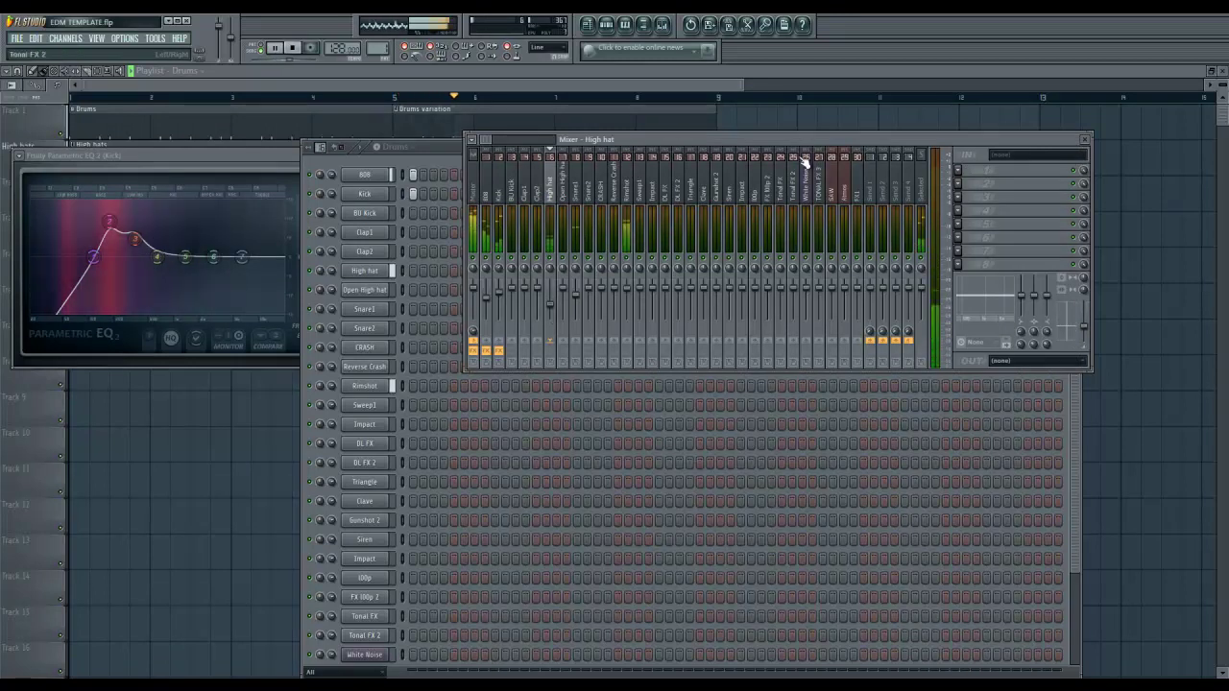
{"action": "left_click", "coordinate": [276, 51]}
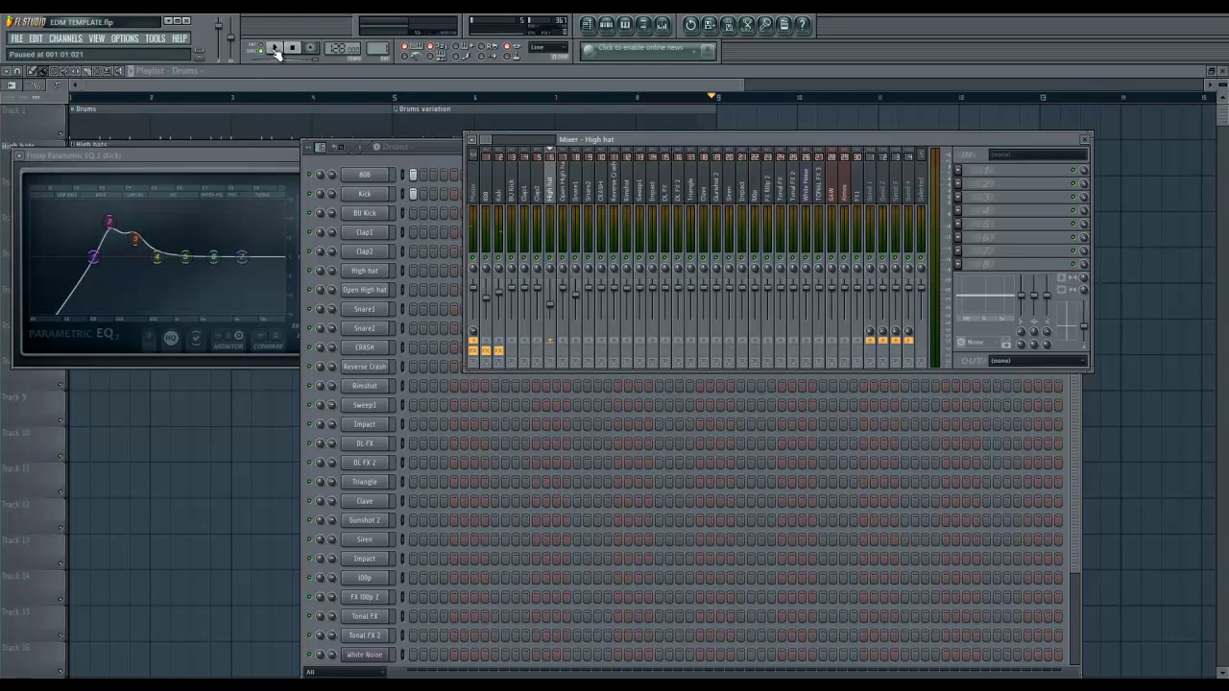
Step: Review the Fatness and Color settings of the Sausage Fattener on the 808 mixer track, and close the plugin
{"action": "left_click", "coordinate": [500, 196]}
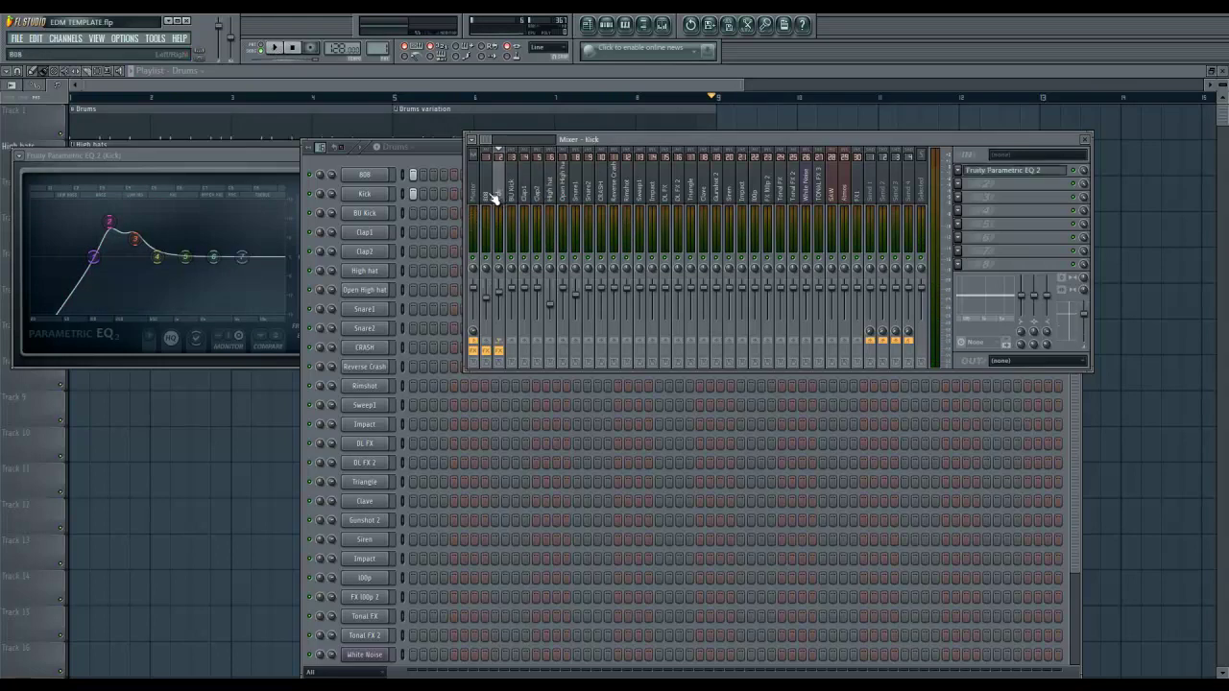
{"action": "left_click", "coordinate": [488, 197]}
{"action": "left_click", "coordinate": [499, 198]}
{"action": "left_click", "coordinate": [489, 198]}
{"action": "left_click", "coordinate": [999, 183]}
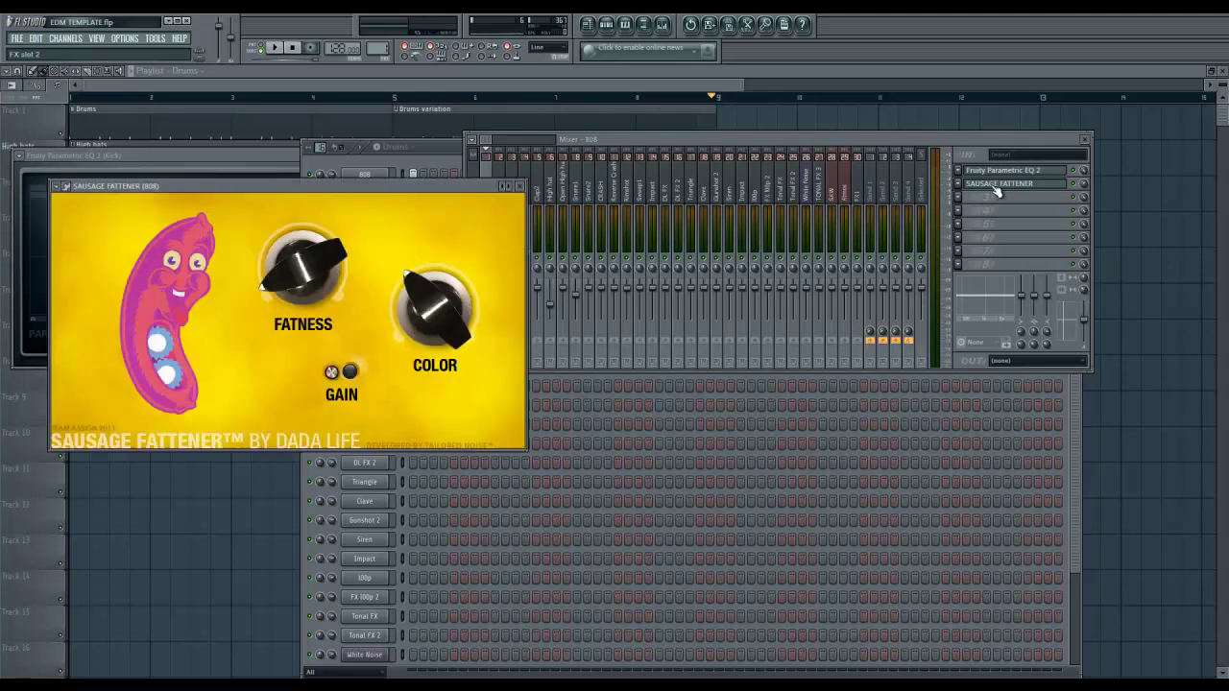
{"action": "left_click_drag", "start_coordinate": [346, 187], "coordinate": [341, 197]}
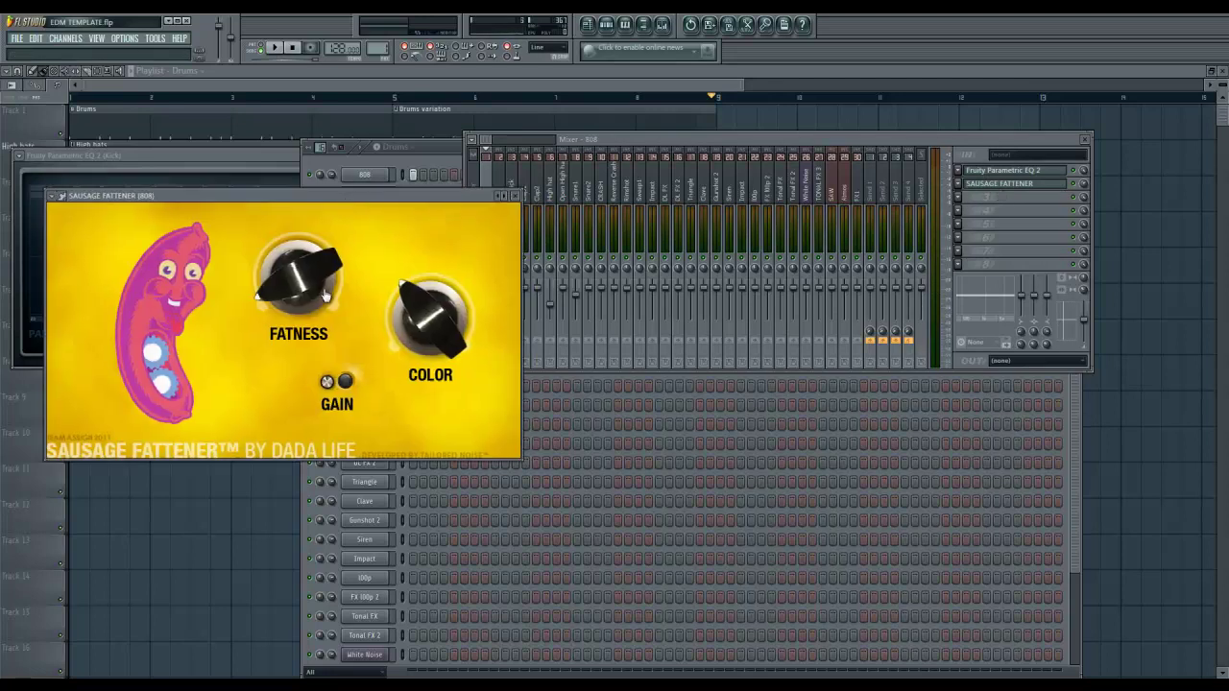
{"action": "left_click", "coordinate": [515, 196]}
Step: Load Sausage Fattener x64 into the Kick track's second effect slot and set its Fatness to 4%
{"action": "left_click", "coordinate": [499, 194]}
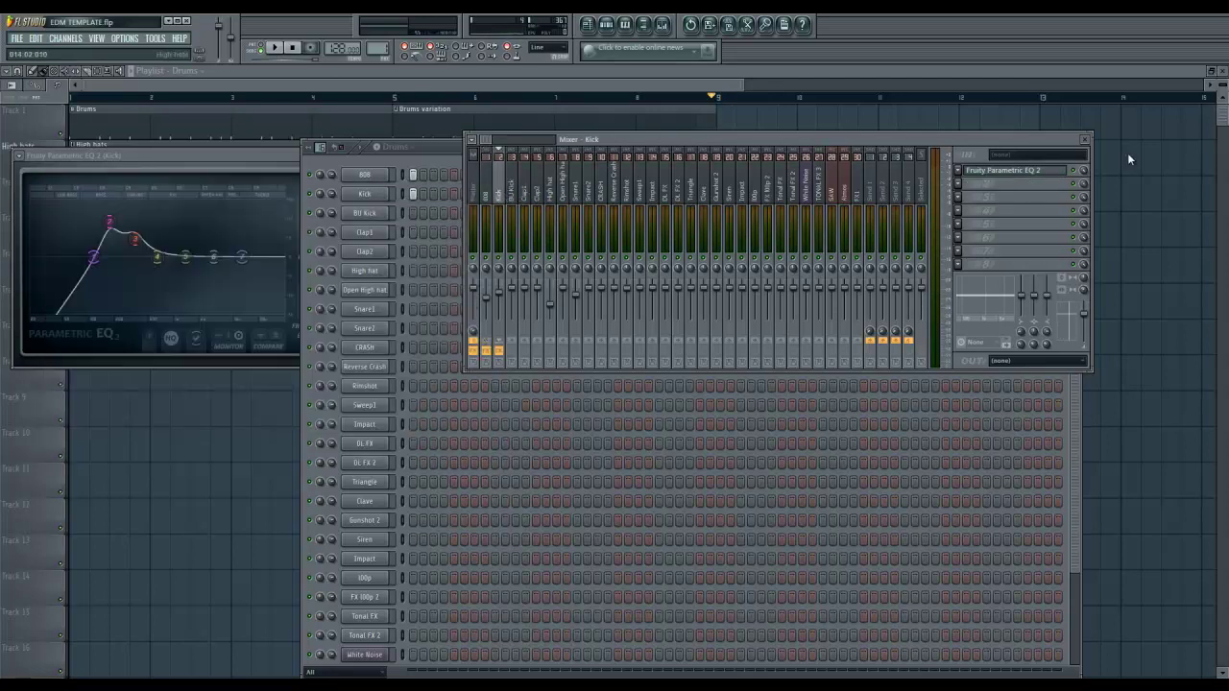
{"action": "left_click", "coordinate": [969, 193]}
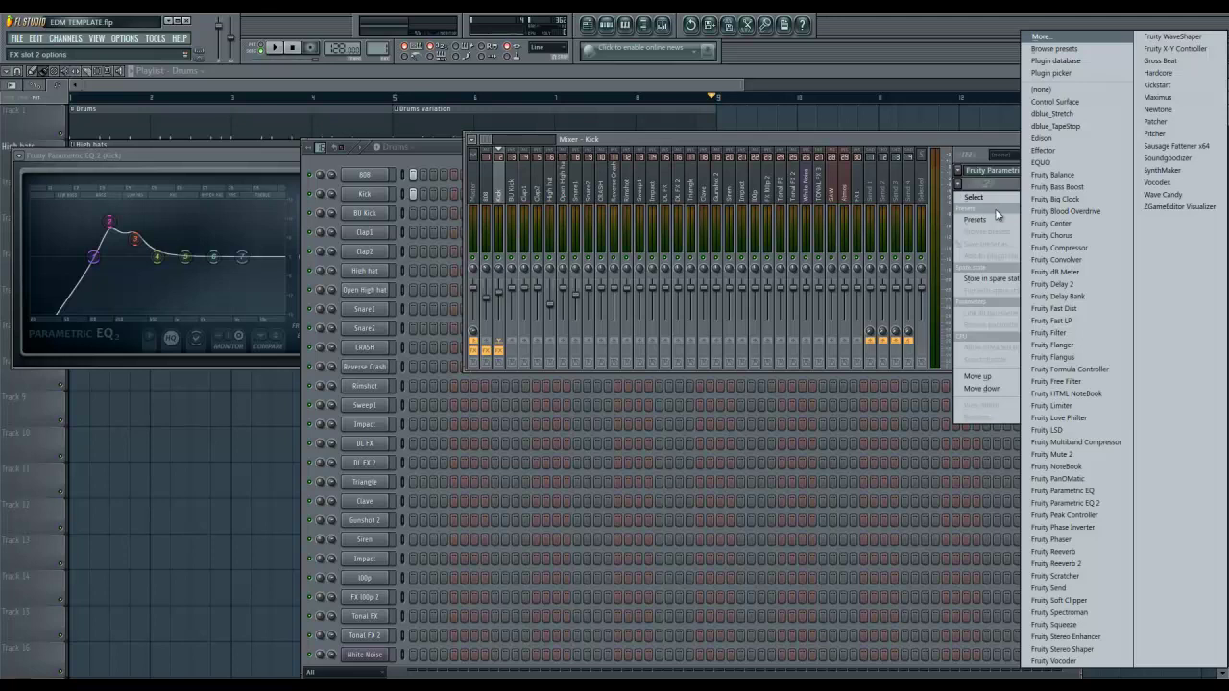
{"action": "left_click", "coordinate": [1176, 146]}
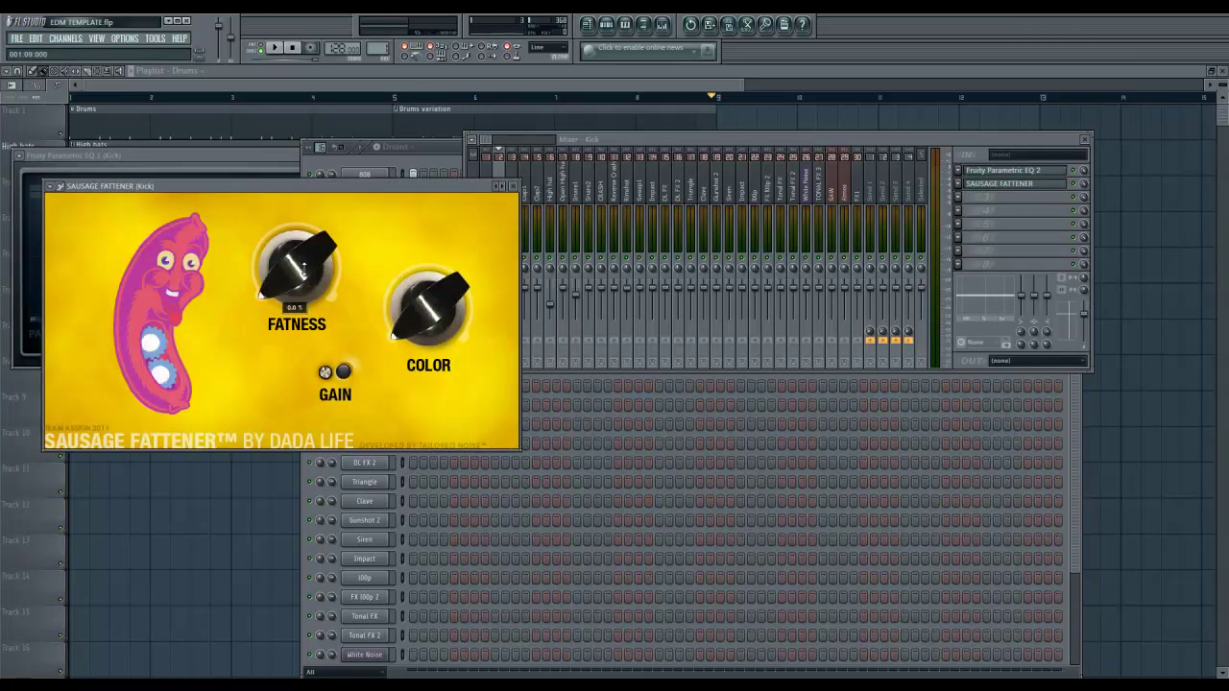
{"action": "left_click_drag", "start_coordinate": [304, 269], "coordinate": [303, 256]}
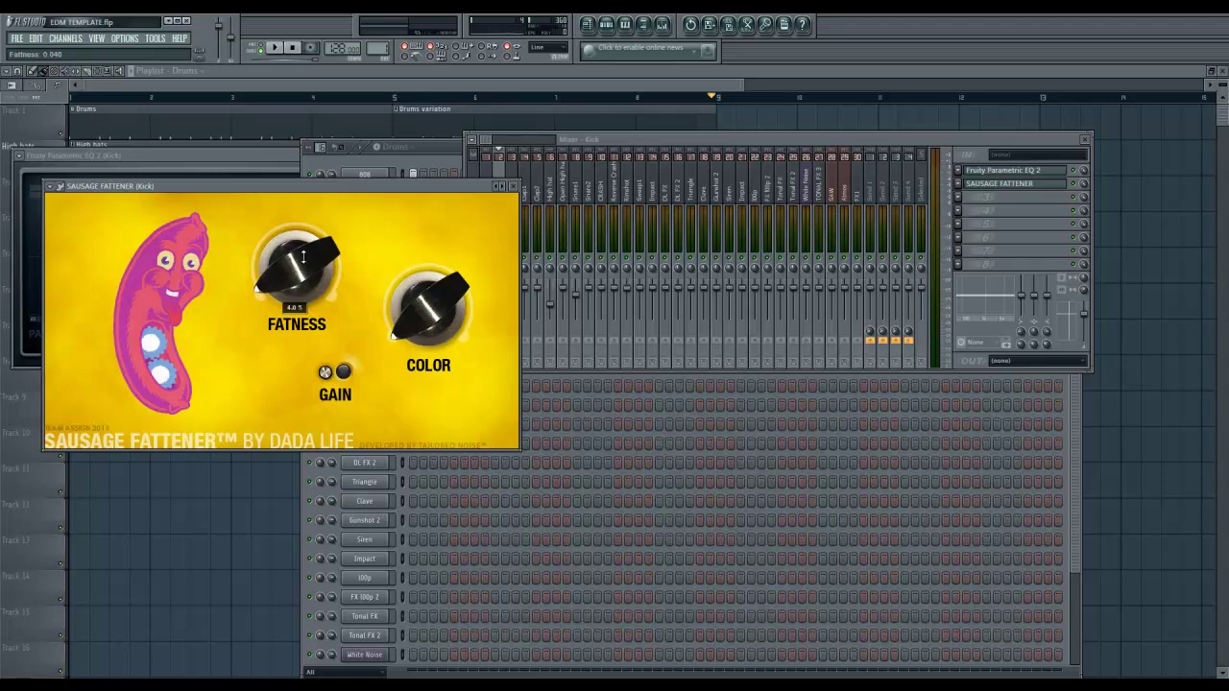
Step: Solo the Kick in the Drums pattern and, during playback, raise the Sausage Fattener's Fatness further and set Color to 30%
{"action": "left_click", "coordinate": [398, 173]}
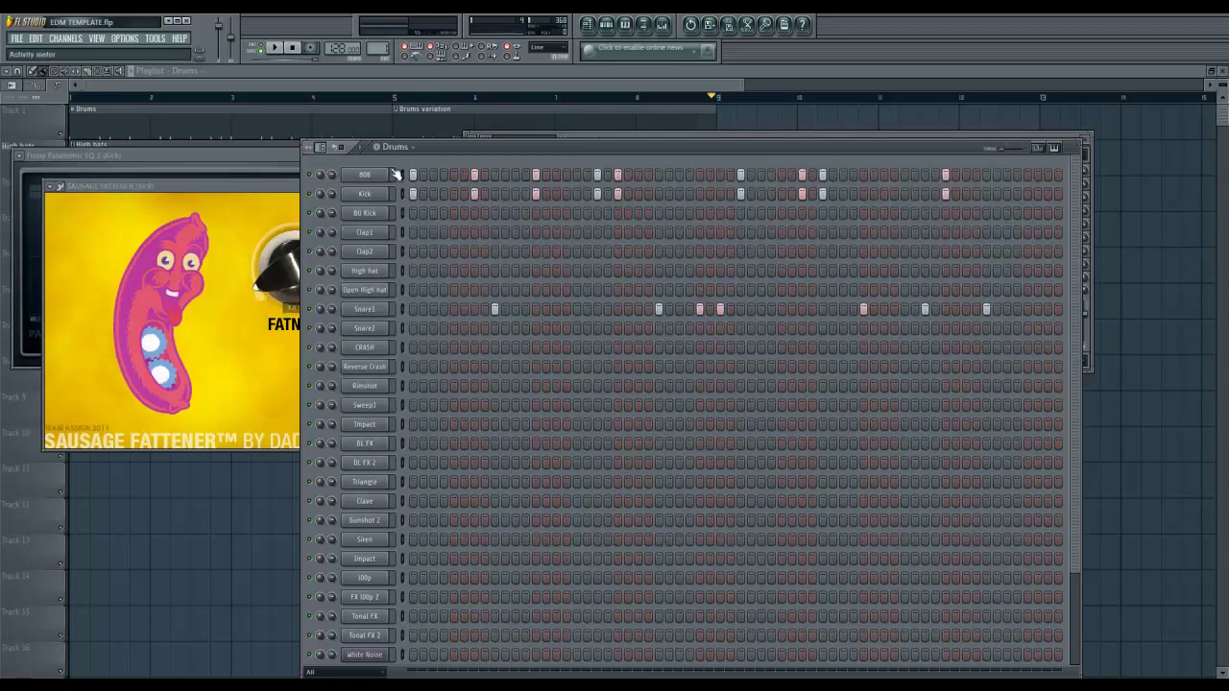
{"action": "right_click", "coordinate": [318, 197]}
{"action": "left_click", "coordinate": [285, 193]}
{"action": "left_click", "coordinate": [284, 193]}
{"action": "left_click", "coordinate": [275, 47]}
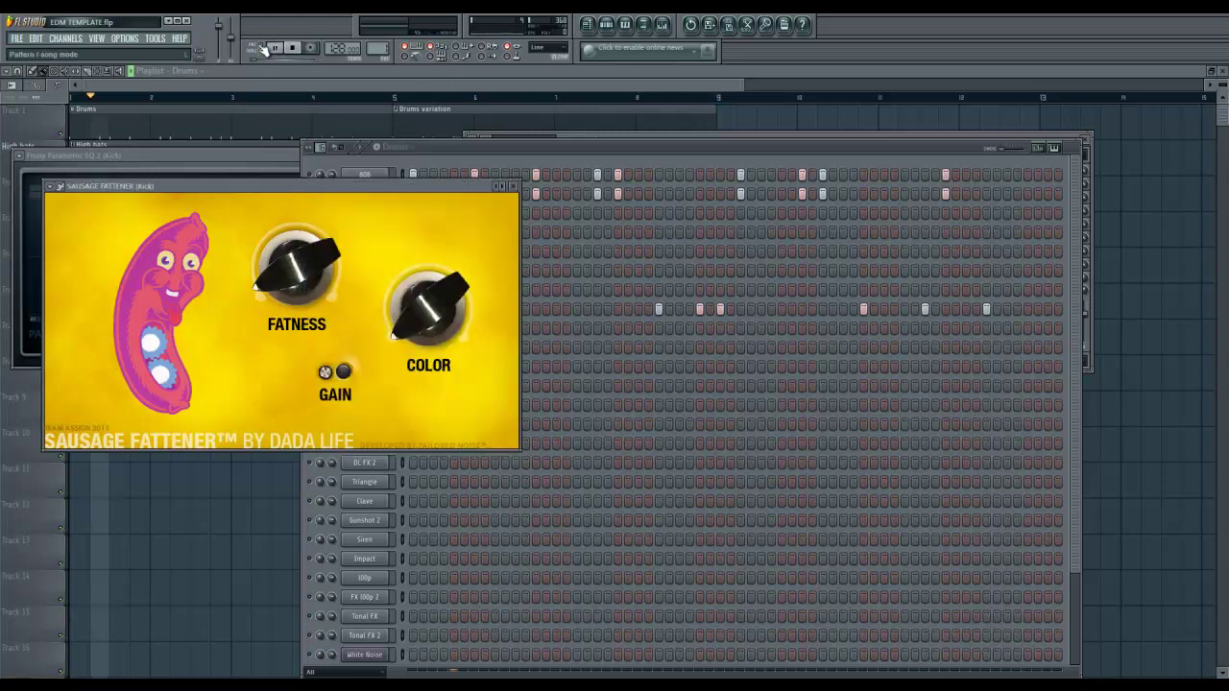
{"action": "left_click_drag", "start_coordinate": [306, 251], "coordinate": [296, 276]}
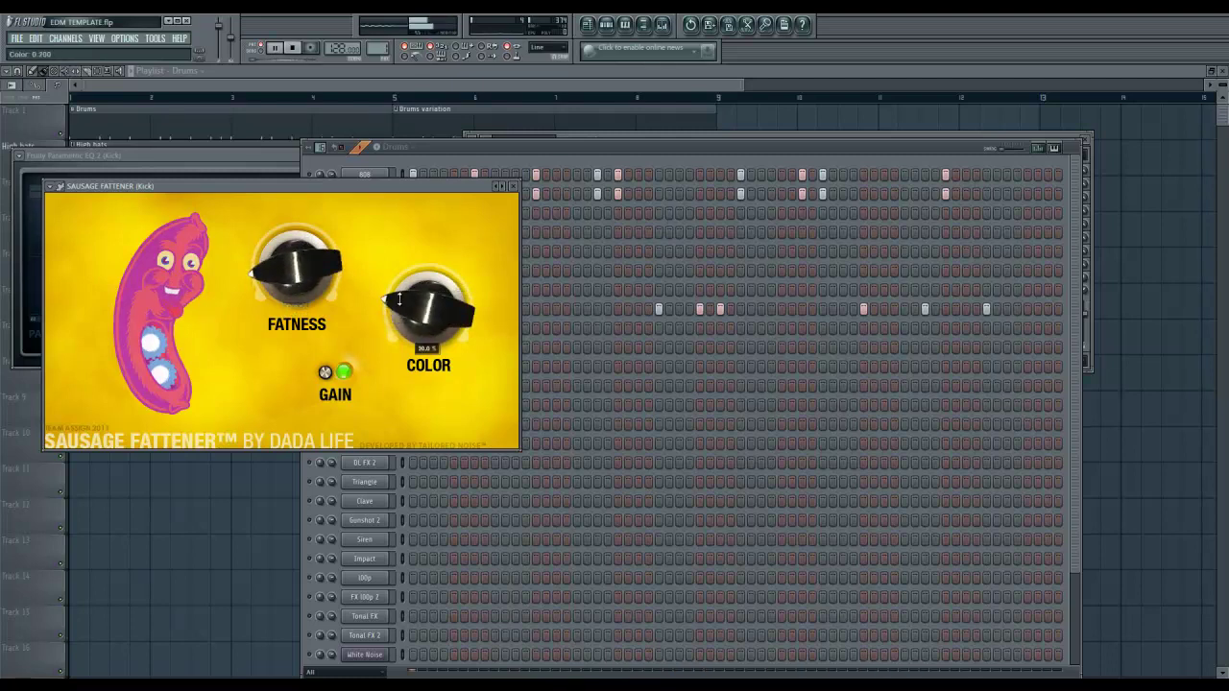
{"action": "left_click", "coordinate": [513, 187]}
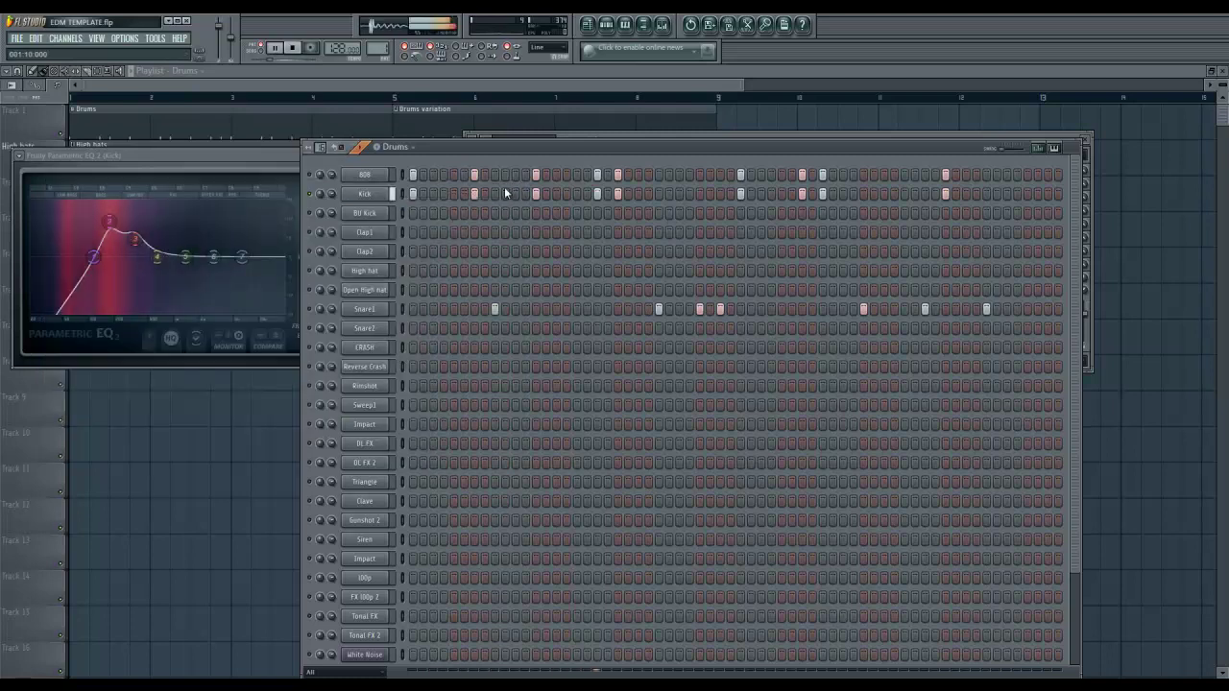
Step: Increase the 808 EQ's band 2 boost near 100 Hz during playback and reset band 3 to flat
{"action": "left_click", "coordinate": [1089, 176]}
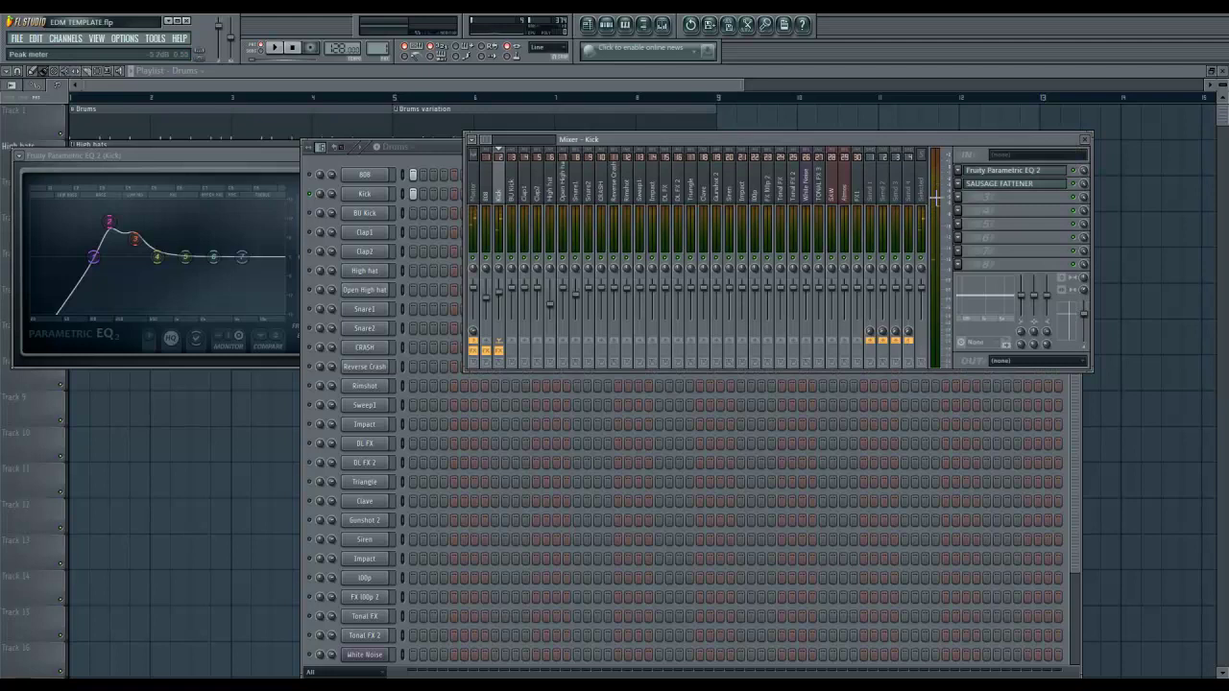
{"action": "left_click", "coordinate": [1041, 172]}
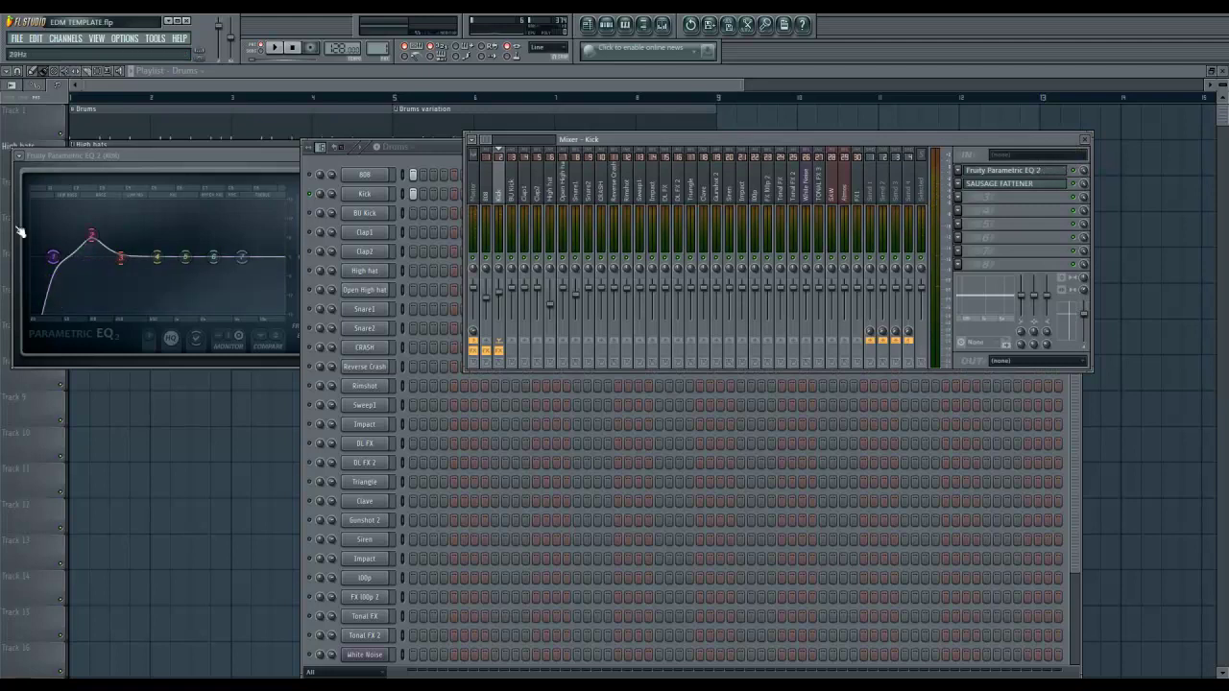
{"action": "left_click_drag", "start_coordinate": [92, 235], "coordinate": [142, 236]}
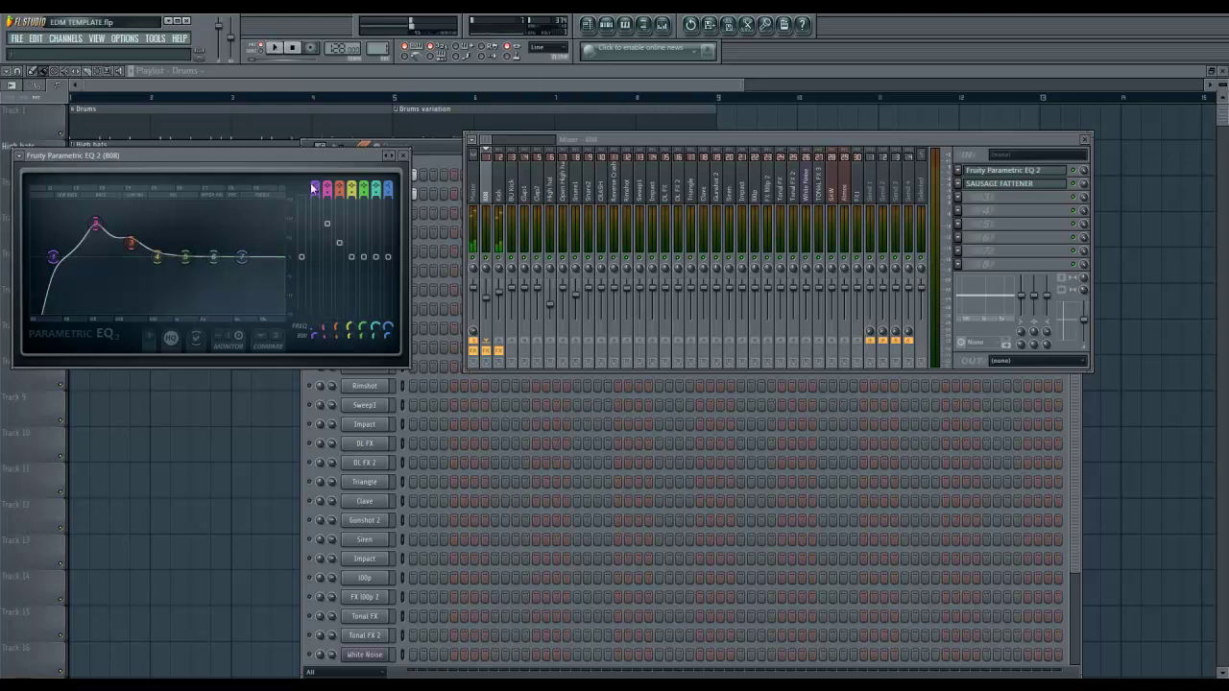
{"action": "left_click", "coordinate": [501, 196]}
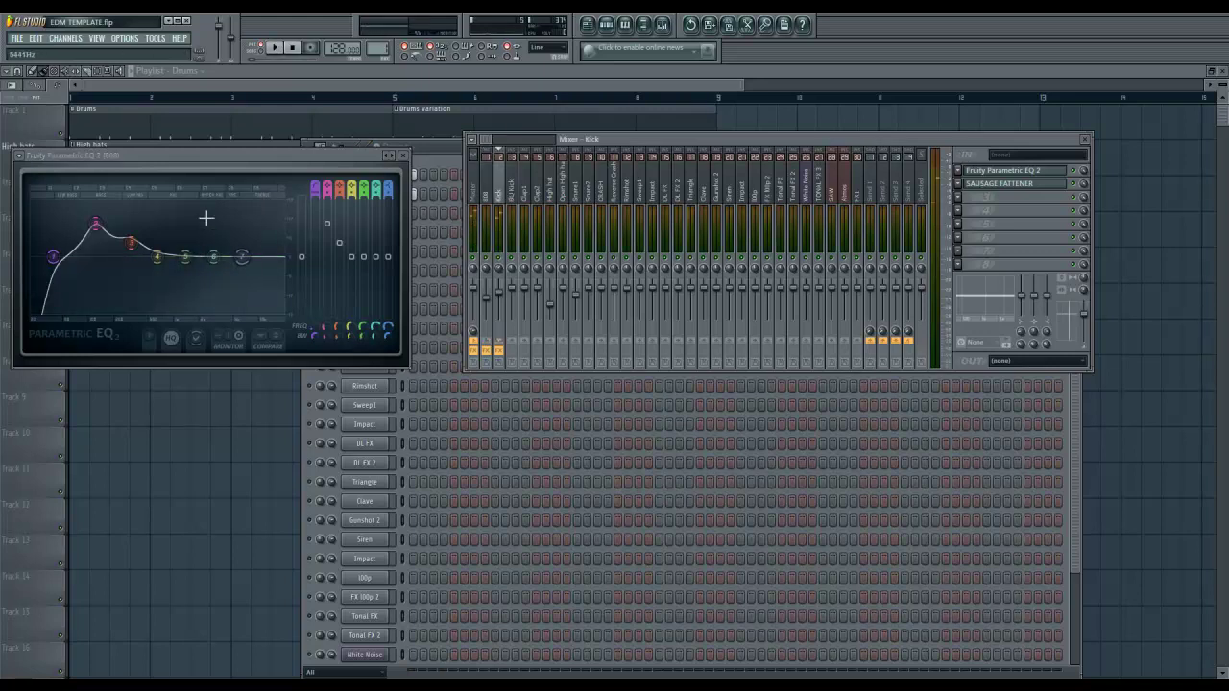
{"action": "right_click", "coordinate": [131, 242]}
{"action": "left_click", "coordinate": [159, 260]}
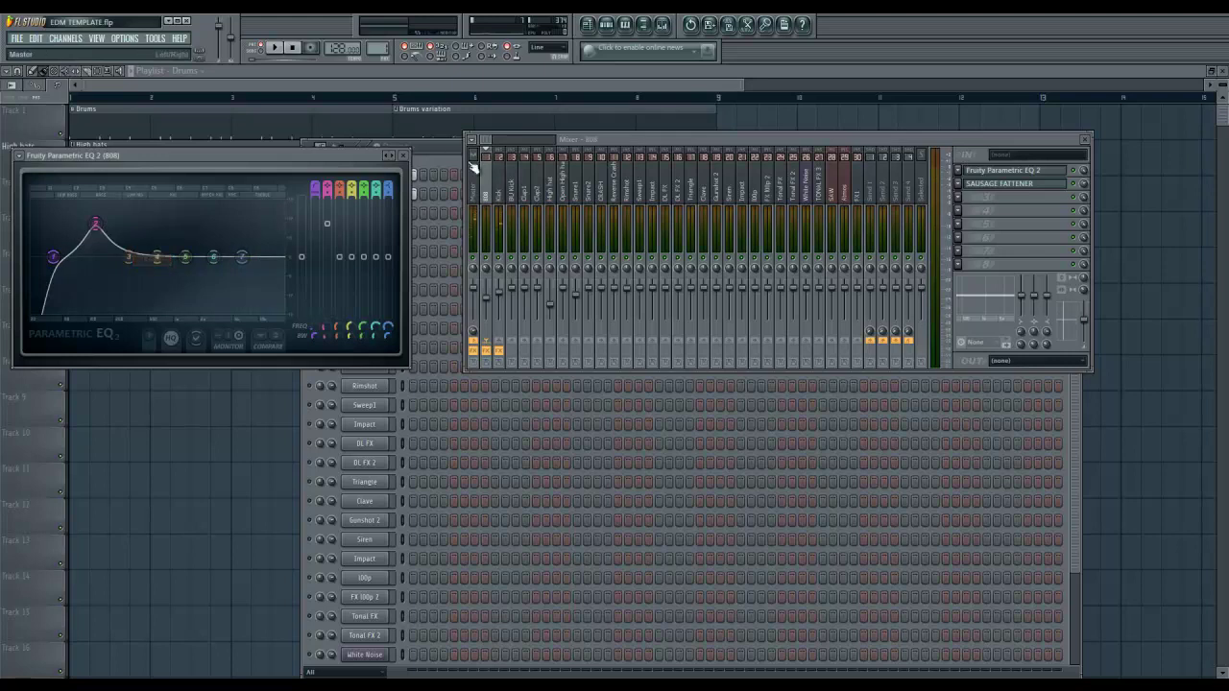
Step: Reduce the boosts of the Kick EQ's bands 2 and 3 during playback, with band 3 near 406 Hz, and cut band 4 slightly
{"action": "left_click", "coordinate": [503, 182]}
{"action": "left_click", "coordinate": [1006, 172]}
{"action": "key", "text": "space"}
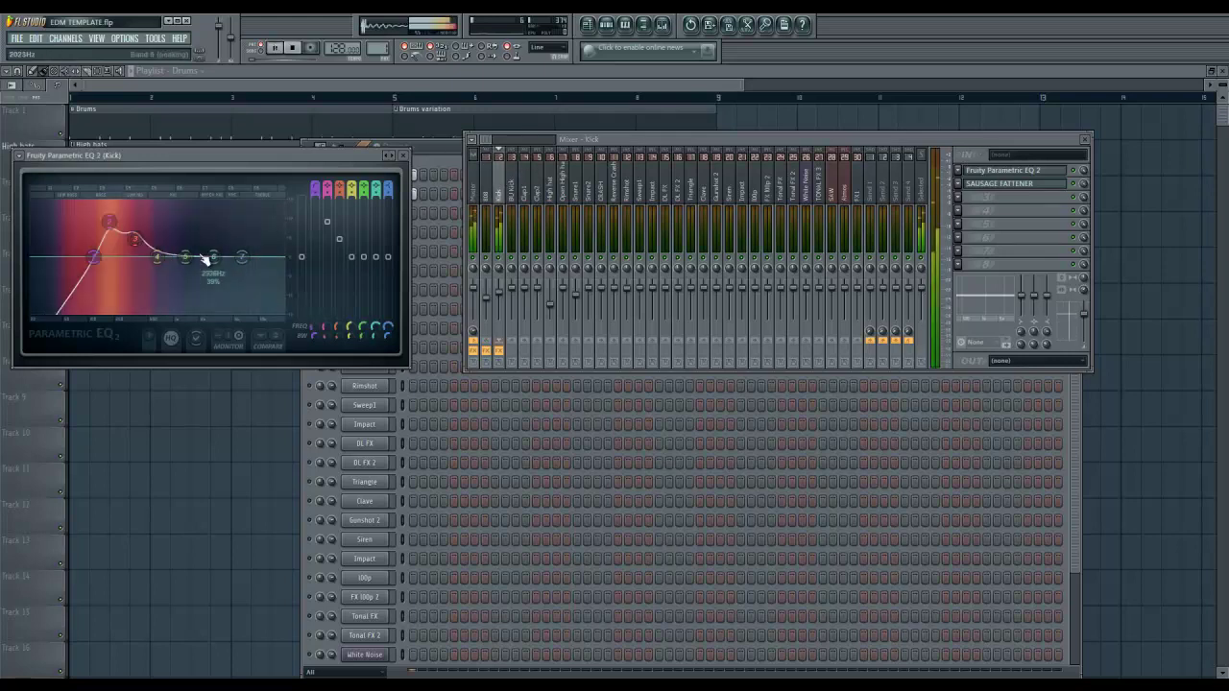
{"action": "mouse_move", "coordinate": [132, 236]}
{"action": "left_mouse_down"}
{"action": "mouse_move", "coordinate": [143, 247]}
{"action": "mouse_move", "coordinate": [149, 236]}
{"action": "mouse_move", "coordinate": [96, 255]}
{"action": "mouse_move", "coordinate": [145, 239]}
{"action": "mouse_move", "coordinate": [85, 236]}
{"action": "mouse_move", "coordinate": [125, 231]}
{"action": "mouse_move", "coordinate": [109, 240]}
{"action": "mouse_move", "coordinate": [132, 246]}
{"action": "mouse_move", "coordinate": [136, 273]}
{"action": "mouse_move", "coordinate": [122, 233]}
{"action": "left_mouse_up"}
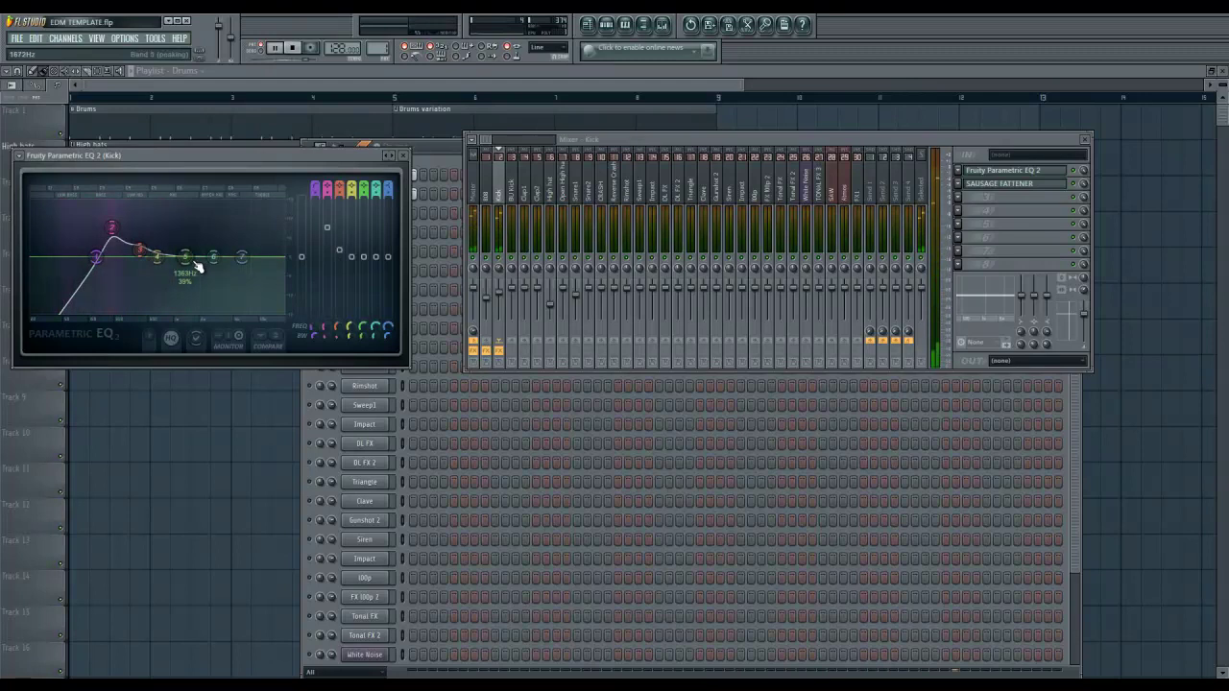
{"action": "left_click_drag", "start_coordinate": [174, 276], "coordinate": [178, 280]}
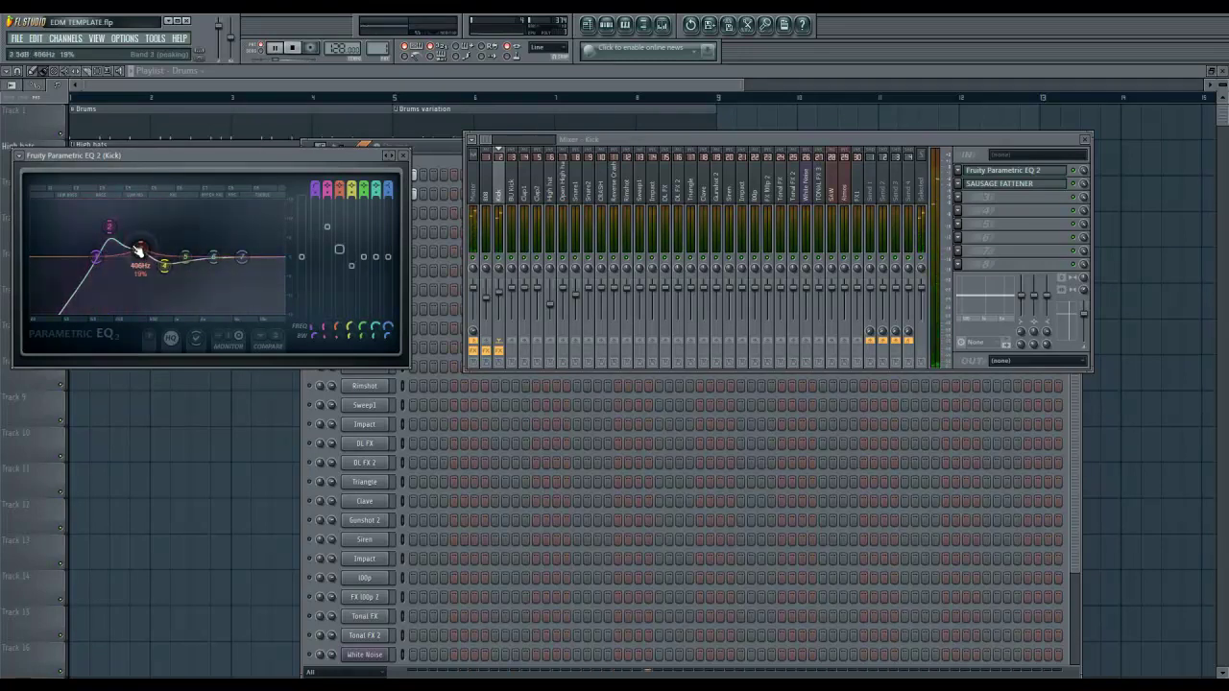
Step: Enable the 808 alongside the Kick, play both, and try an extra Kick hit around the fifth step of the Drums pattern
{"action": "left_click", "coordinate": [444, 153]}
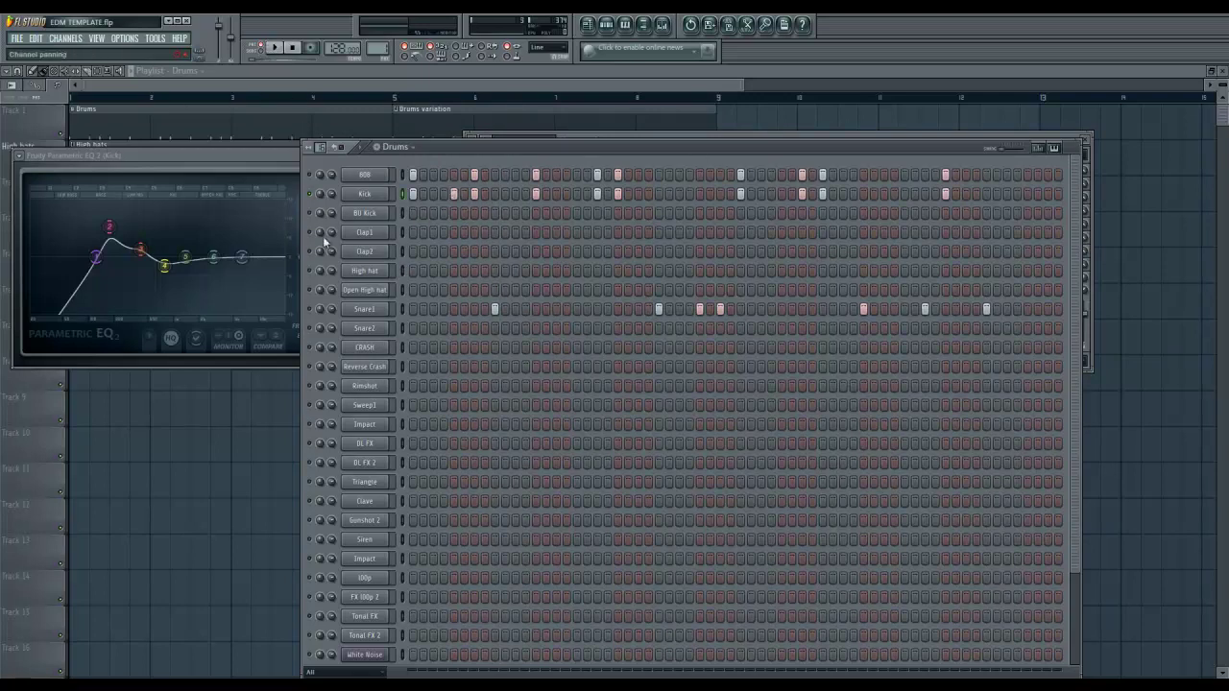
{"action": "key", "text": "space"}
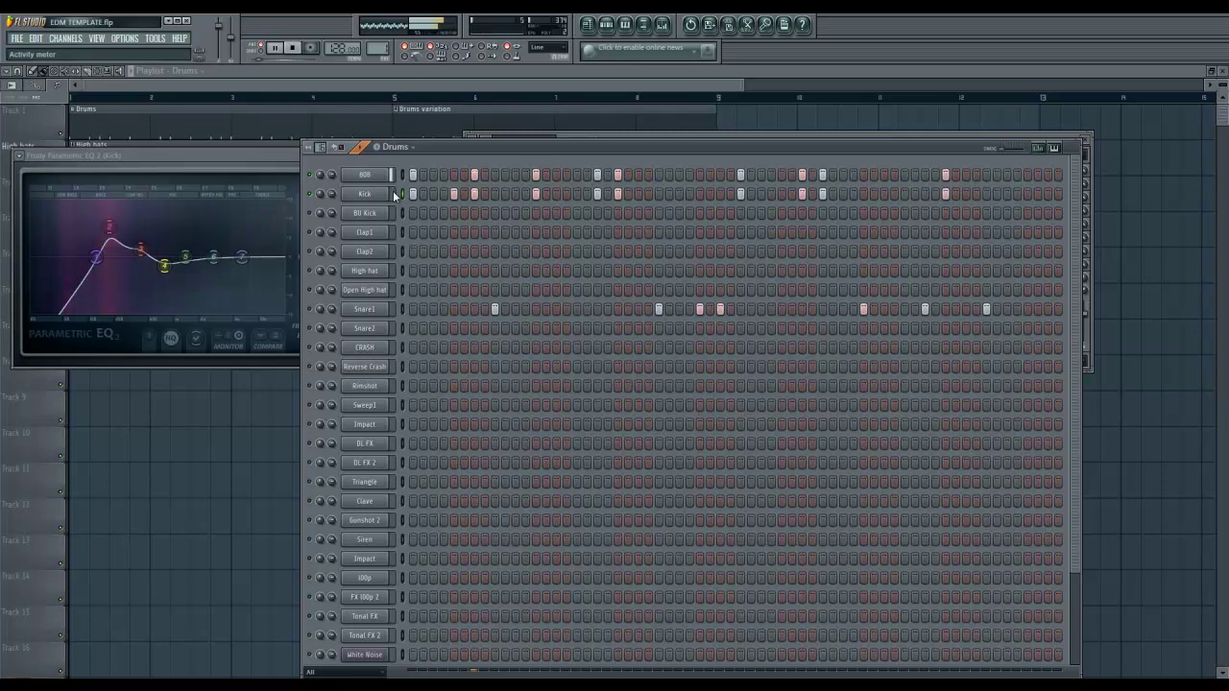
{"action": "left_click", "coordinate": [463, 194]}
{"action": "left_click", "coordinate": [464, 194]}
{"action": "left_click", "coordinate": [446, 193]}
{"action": "left_click", "coordinate": [444, 193]}
Step: Try extra Kick hits on steps 11, 31 and 51 of the Drums pattern during playback, and remove them again
{"action": "key", "text": "space"}
{"action": "left_click", "coordinate": [515, 194]}
{"action": "key", "text": "space"}
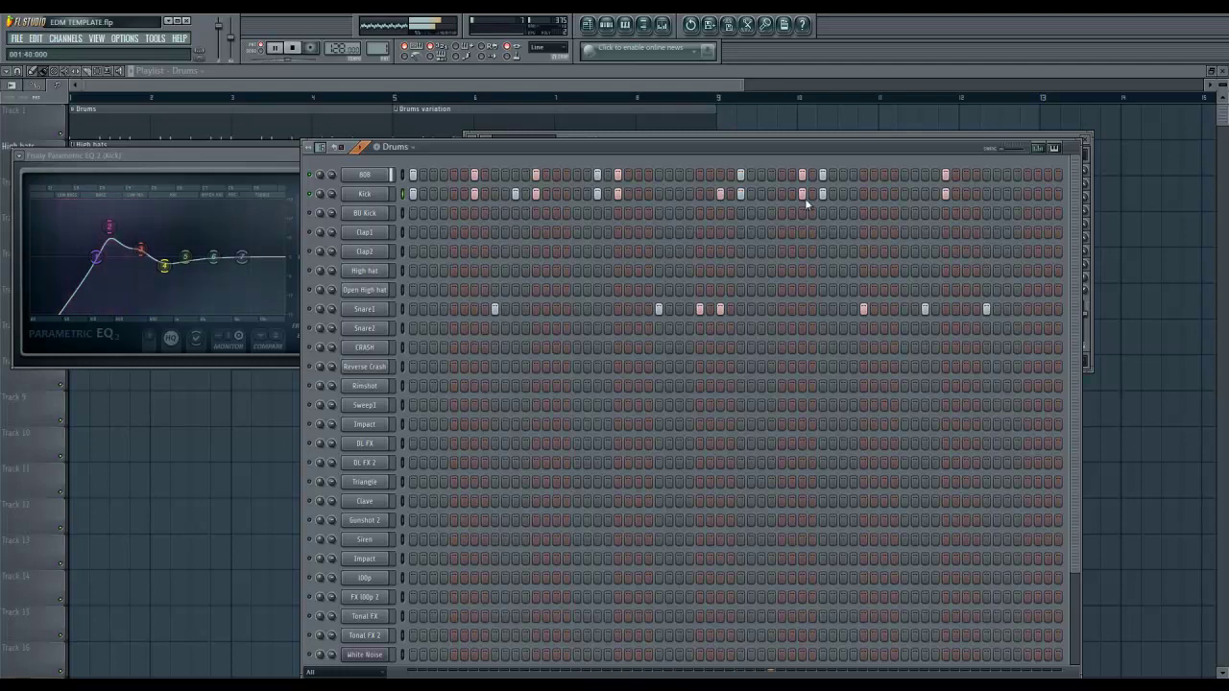
{"action": "left_click", "coordinate": [925, 194]}
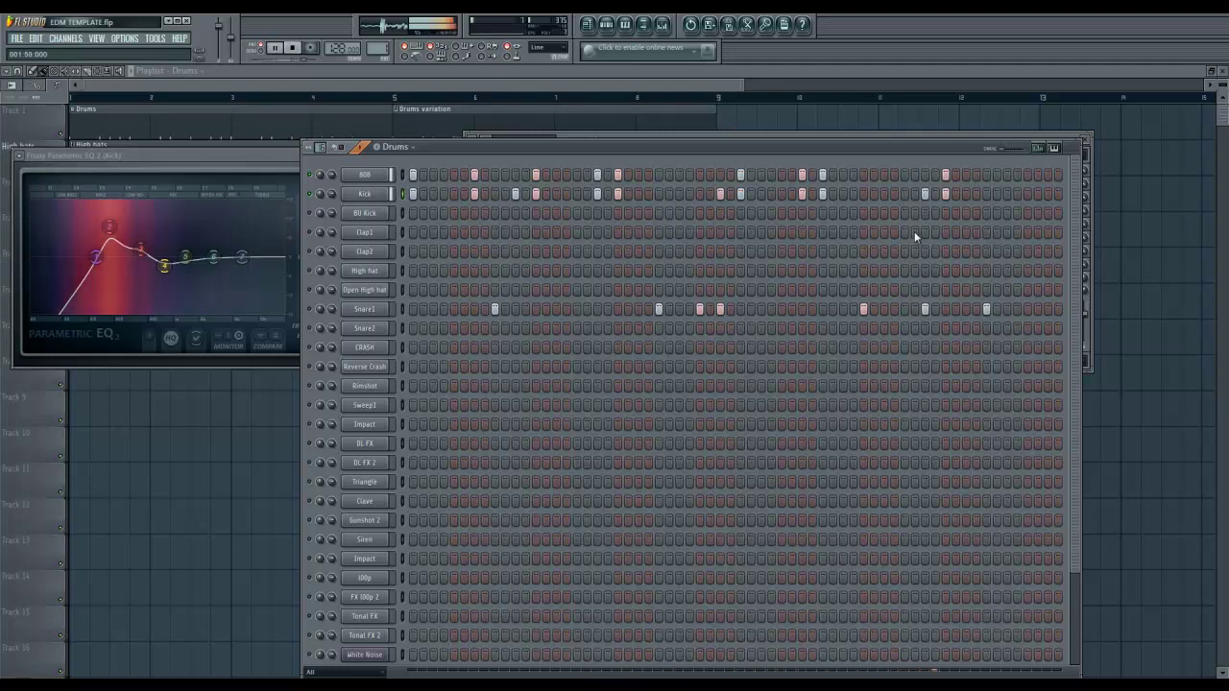
{"action": "left_click", "coordinate": [926, 194]}
{"action": "key", "text": "space"}
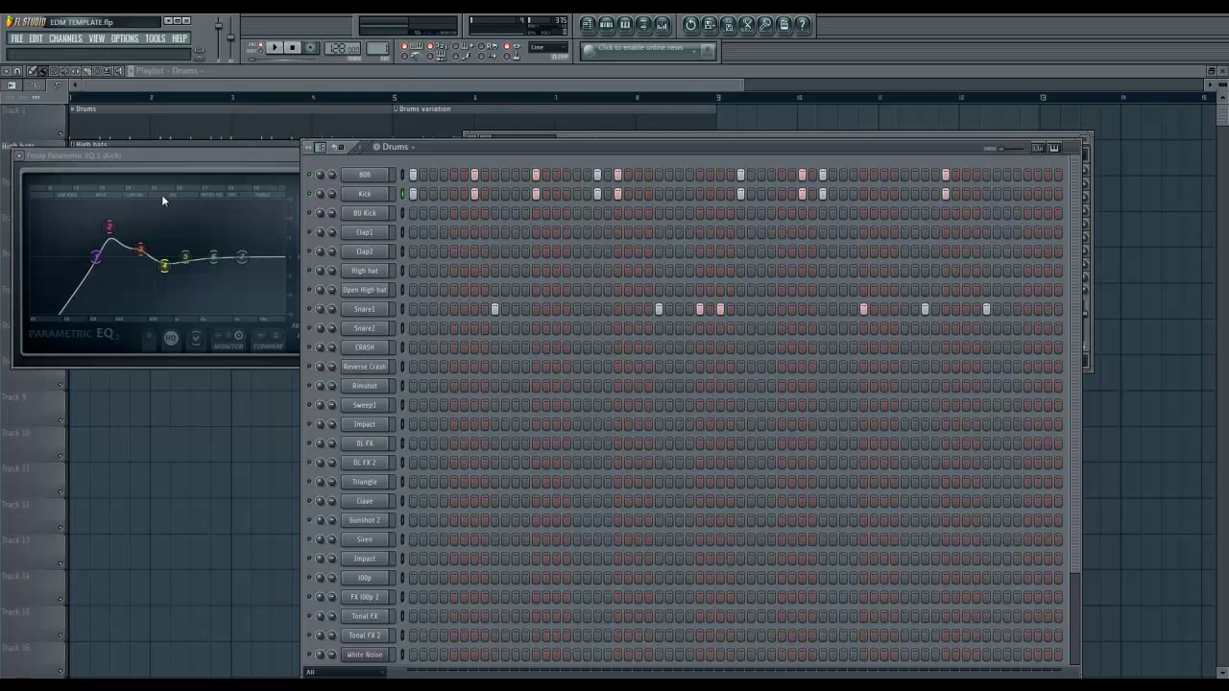
Step: Arrange the 808 EQ above the Kick EQ with the Drums channel rack moved aside, and raise the Kick EQ's band 1 cutoff slightly
{"action": "left_click_drag", "start_coordinate": [147, 154], "coordinate": [186, 374]}
{"action": "left_click", "coordinate": [231, 152]}
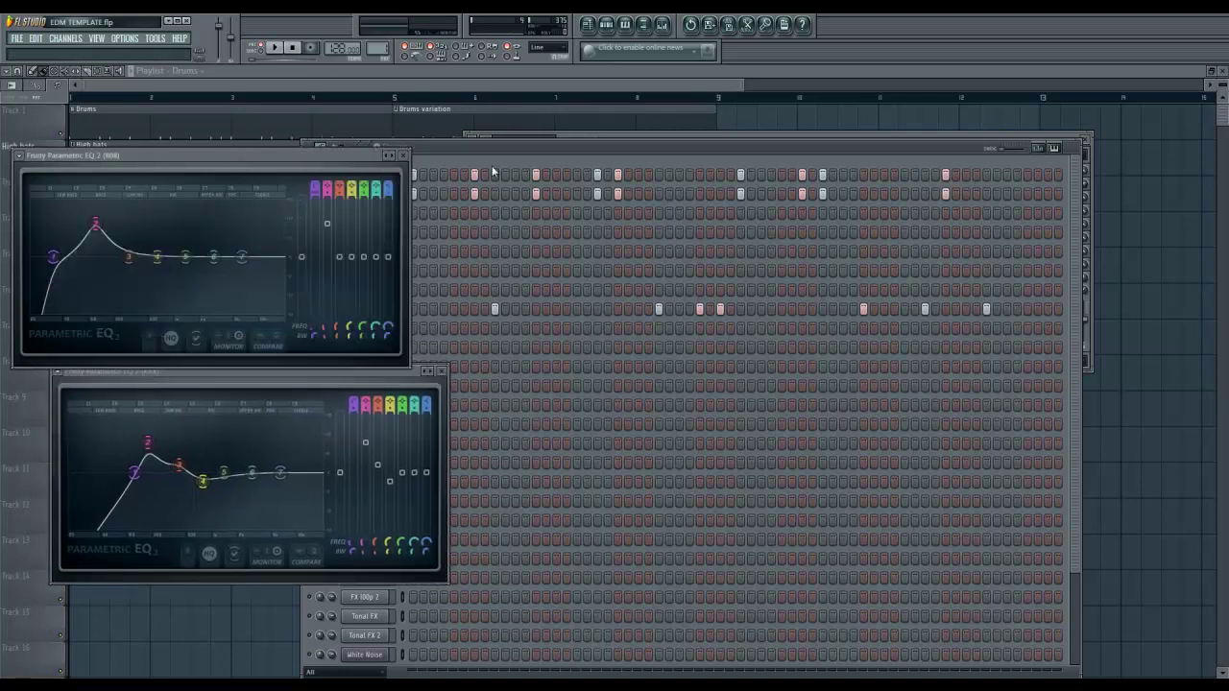
{"action": "left_click", "coordinate": [487, 156]}
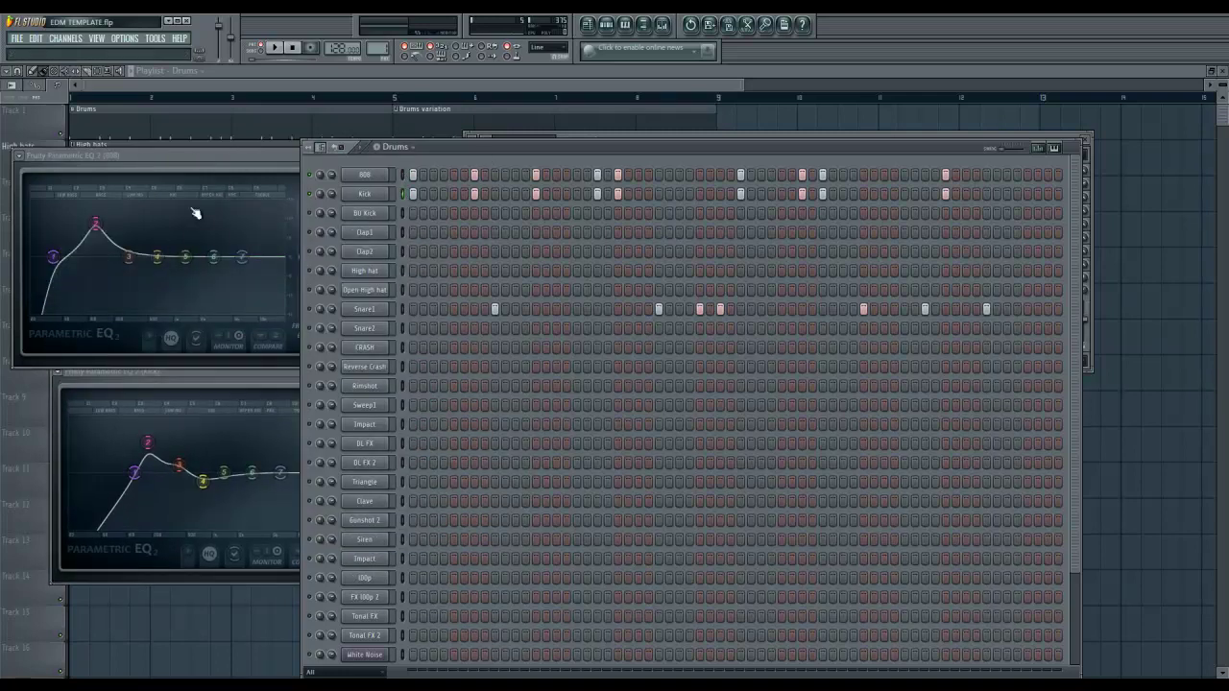
{"action": "left_click", "coordinate": [154, 459]}
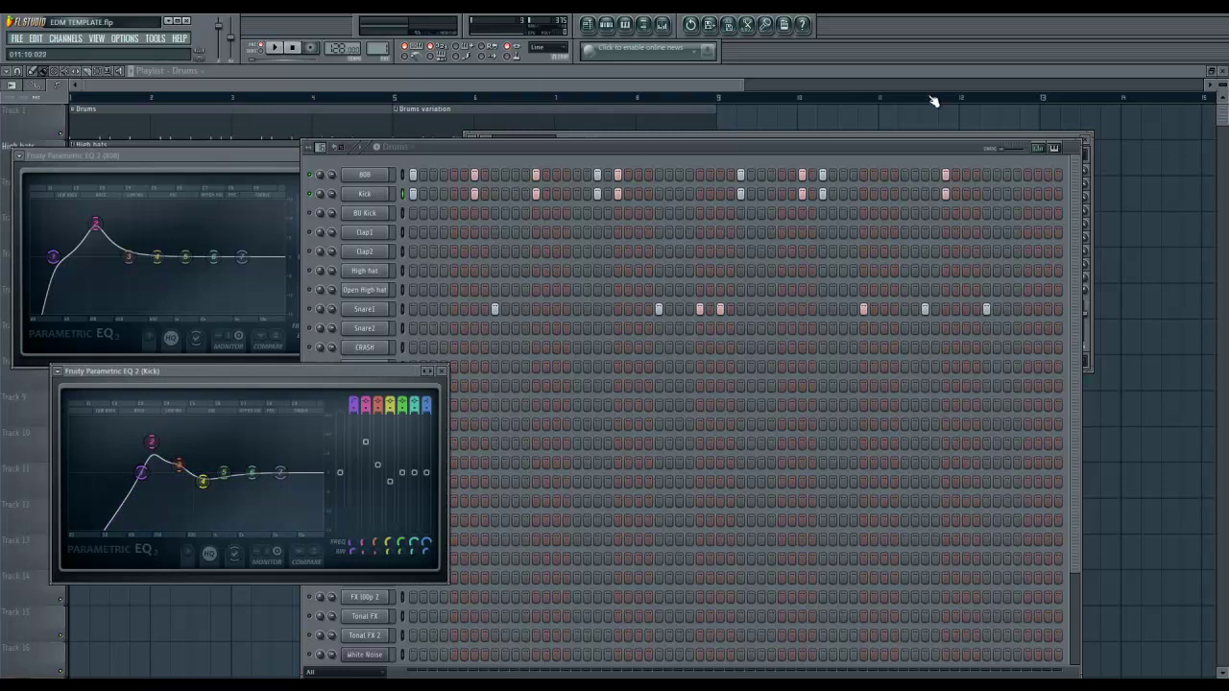
{"action": "left_click_drag", "start_coordinate": [953, 146], "coordinate": [1179, 109]}
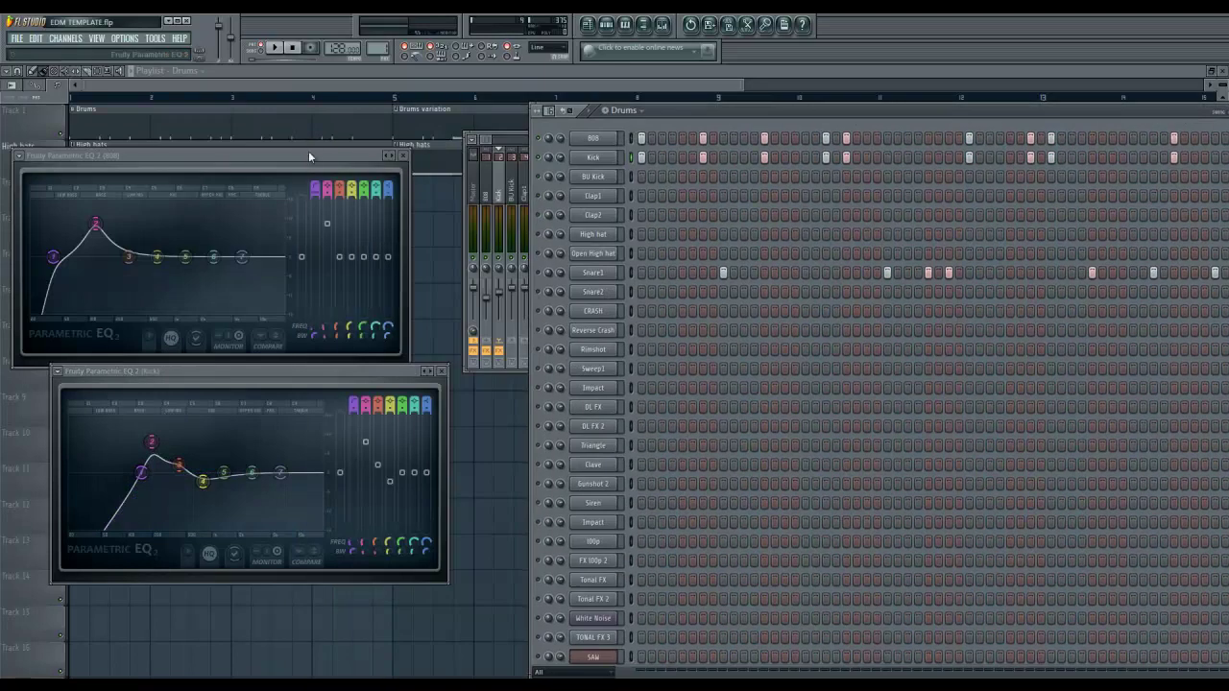
{"action": "left_click_drag", "start_coordinate": [323, 147], "coordinate": [385, 141]}
Step: Shift the Kick EQ's bands 1 to 3 above the 808's 100 Hz peak during playback, and align the Kick EQ window beneath the 808's
{"action": "left_click_drag", "start_coordinate": [165, 223], "coordinate": [159, 227]}
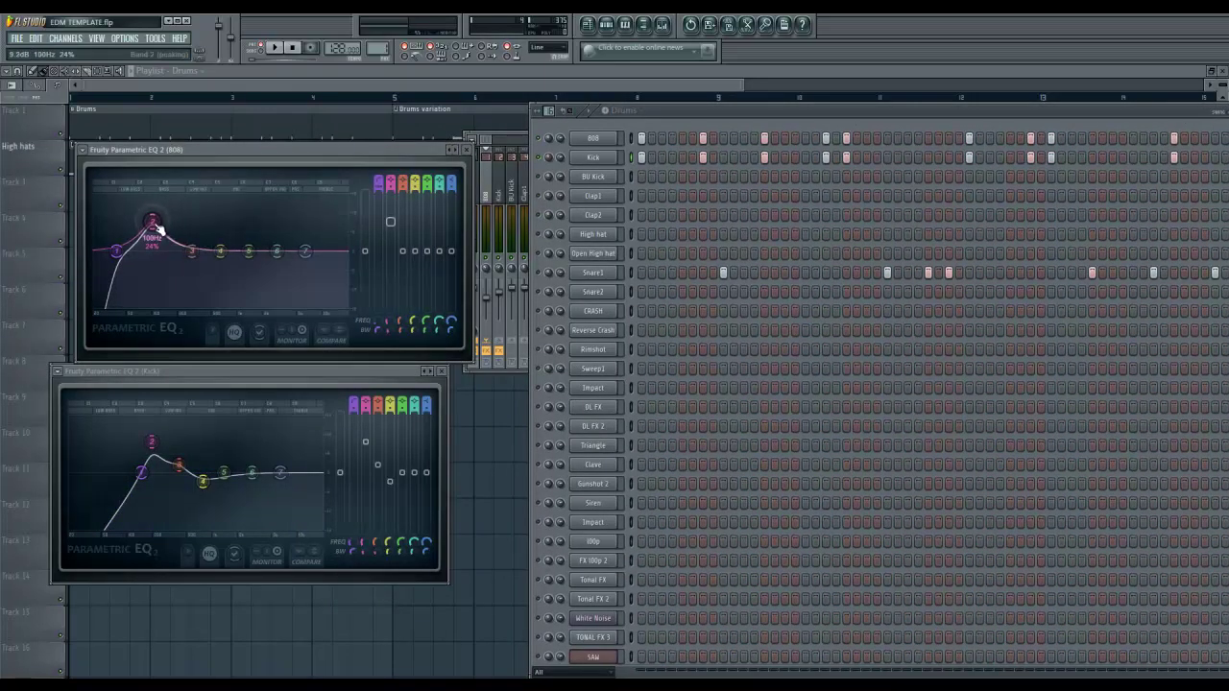
{"action": "left_click_drag", "start_coordinate": [142, 471], "coordinate": [188, 462]}
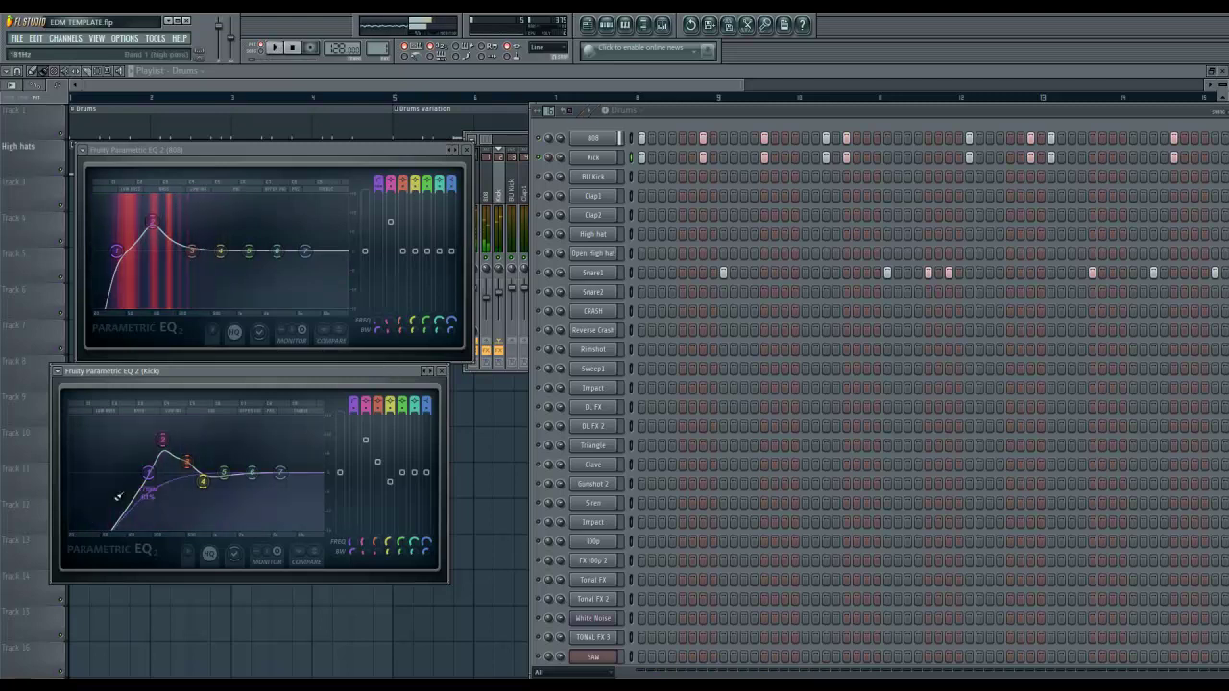
{"action": "mouse_move", "coordinate": [152, 223]}
{"action": "left_mouse_down"}
{"action": "mouse_move", "coordinate": [141, 226]}
{"action": "mouse_move", "coordinate": [154, 231]}
{"action": "left_mouse_up"}
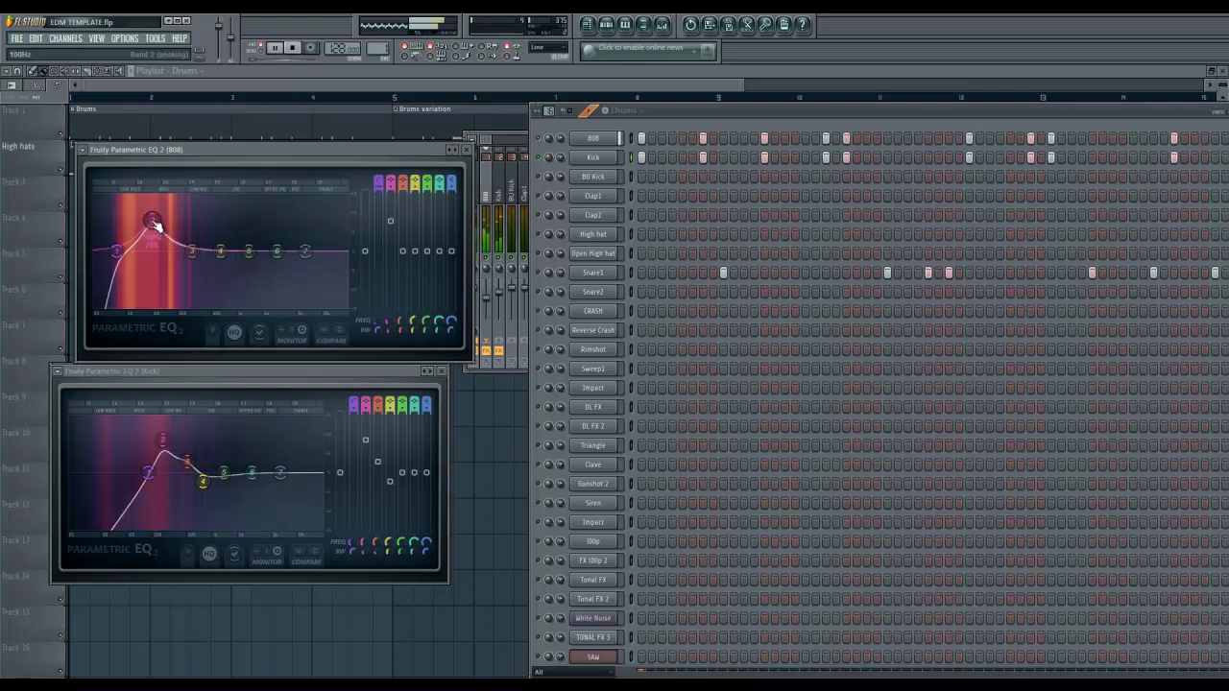
{"action": "left_click", "coordinate": [271, 48]}
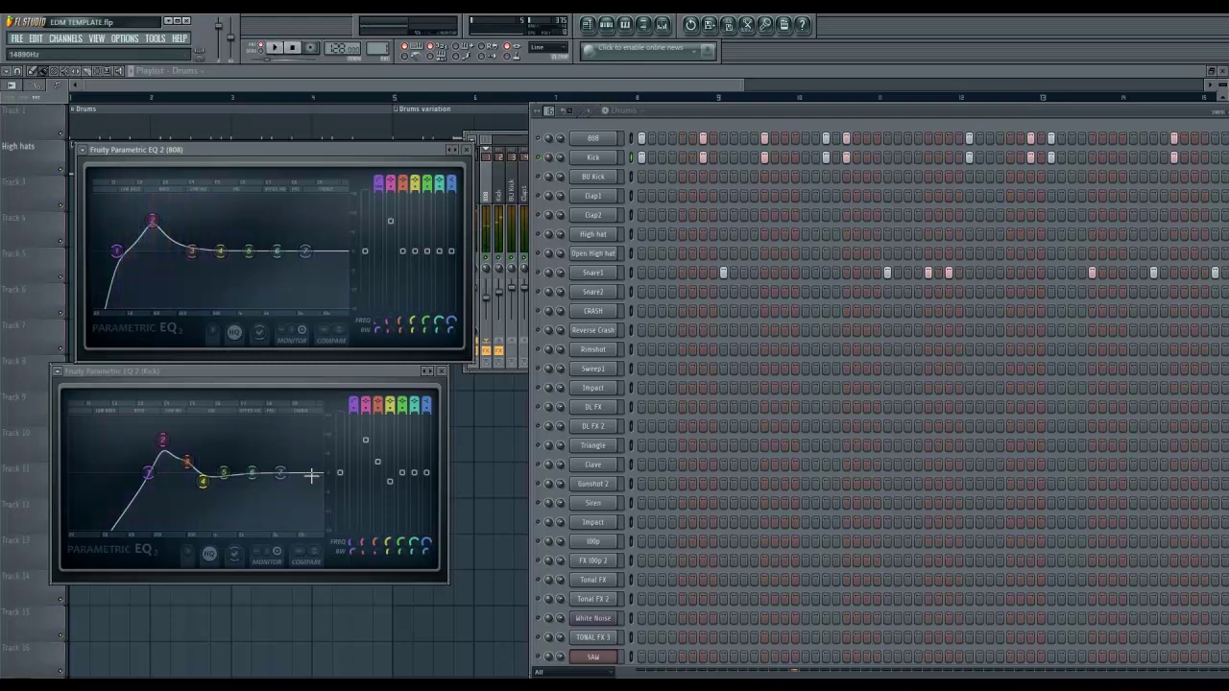
{"action": "left_click", "coordinate": [398, 382]}
{"action": "left_click_drag", "start_coordinate": [389, 372], "coordinate": [415, 374]}
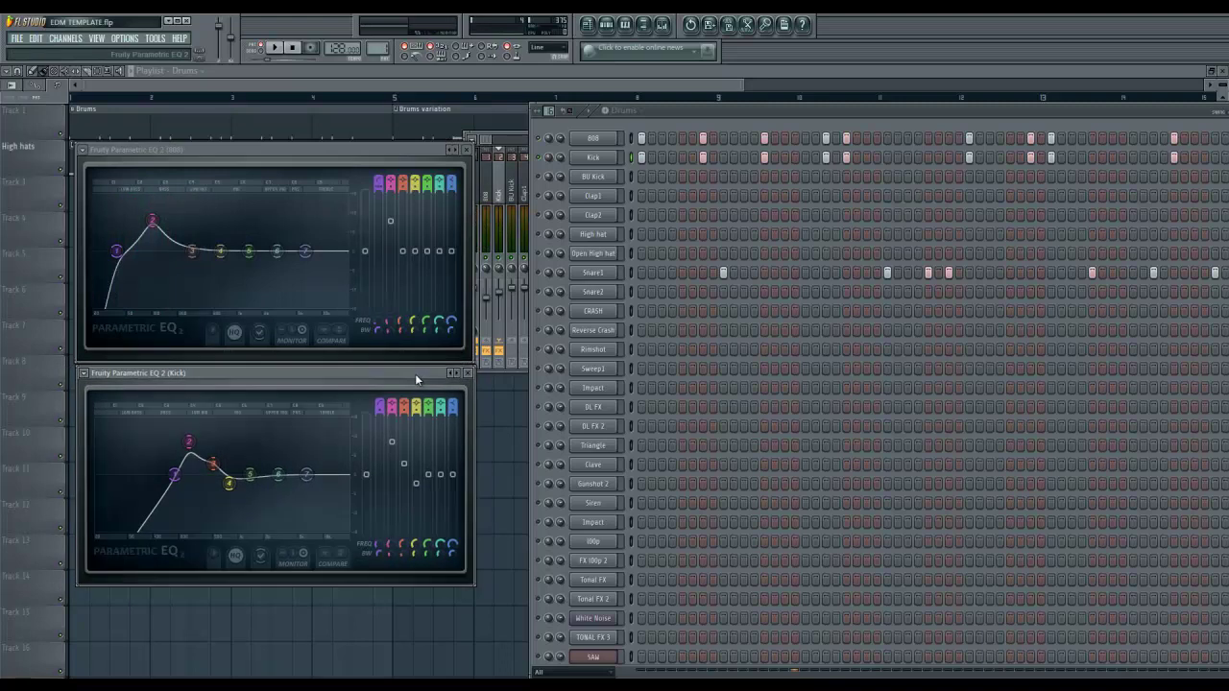